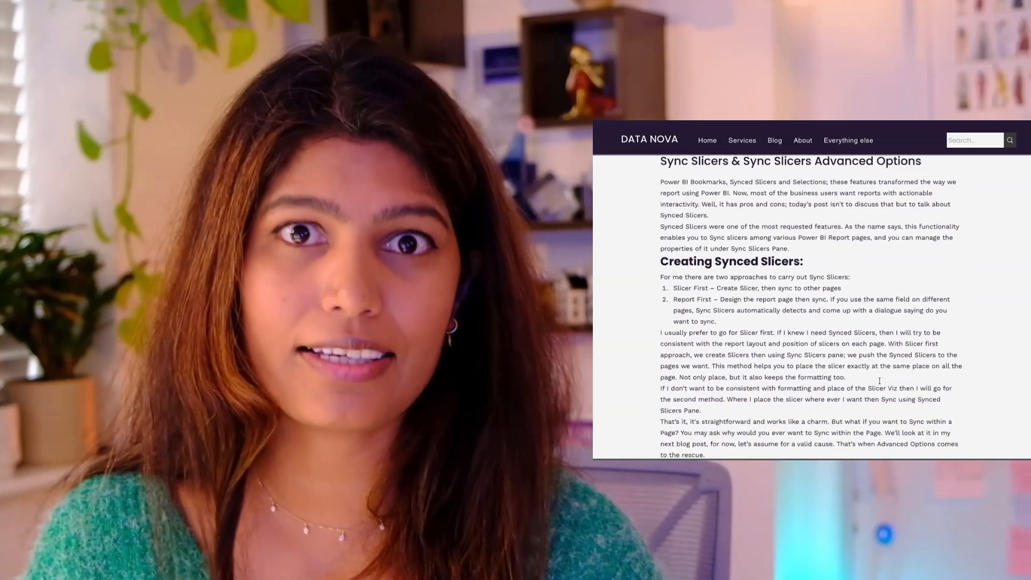
scroll(879, 383, "down", 10)
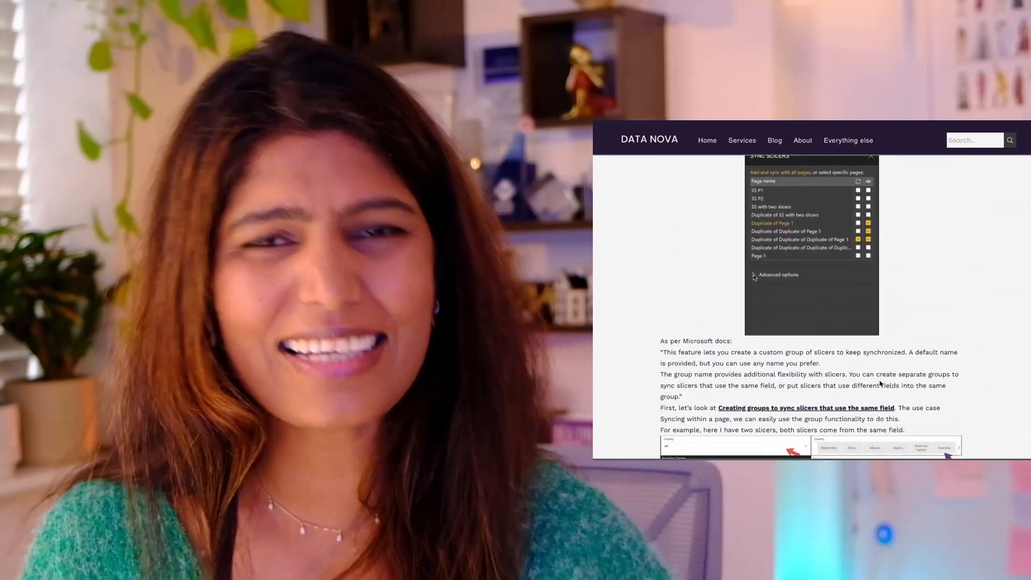
scroll(881, 385, "down", 10)
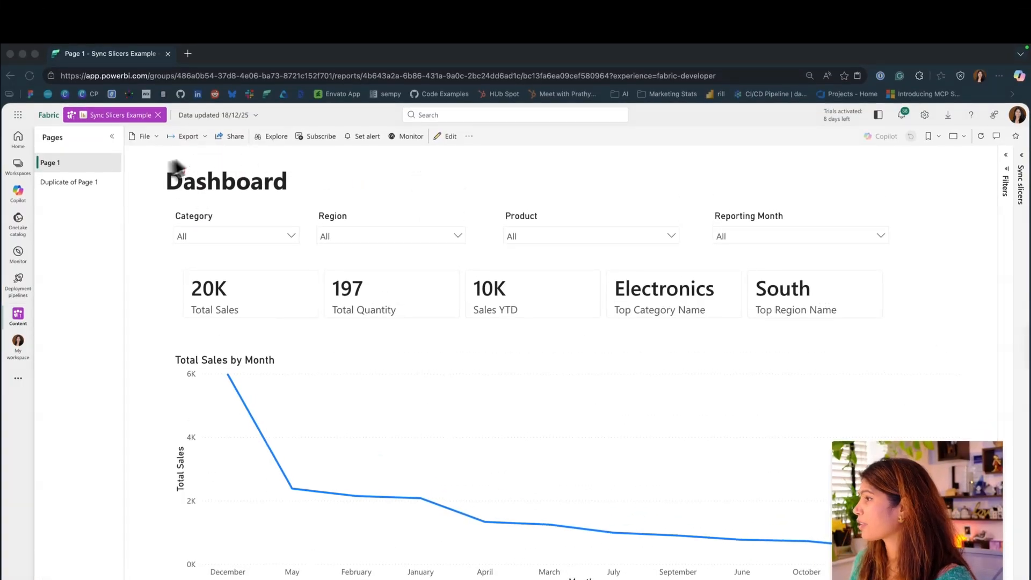
mouse_move(149, 161)
left_mouse_down()
mouse_move(349, 208)
mouse_move(930, 288)
mouse_move(934, 341)
left_mouse_up()
left_click_drag(142, 343, 962, 579)
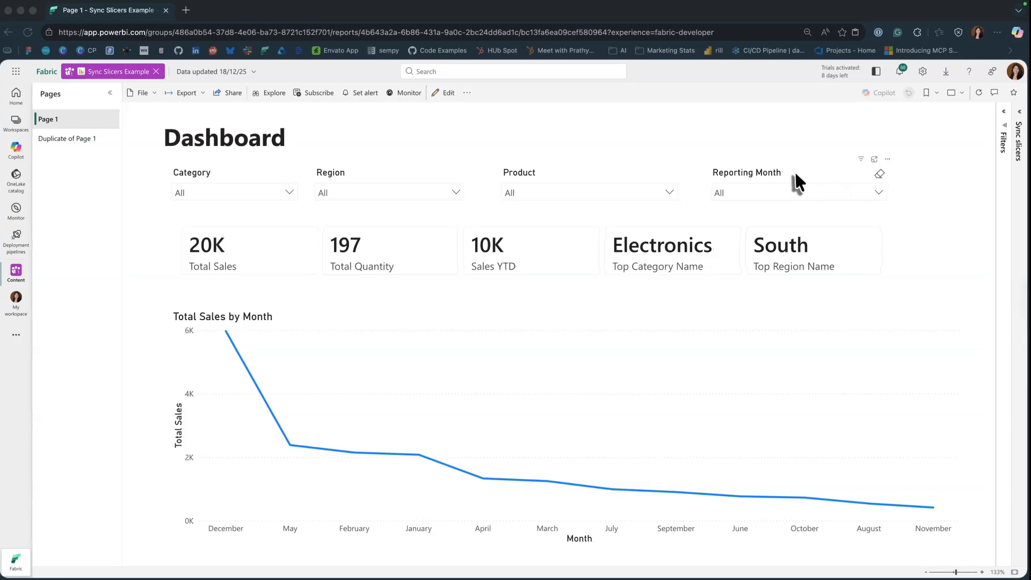
Step: Filter the dashboard with the Reporting Month slicer set to Current Month
left_click(769, 196)
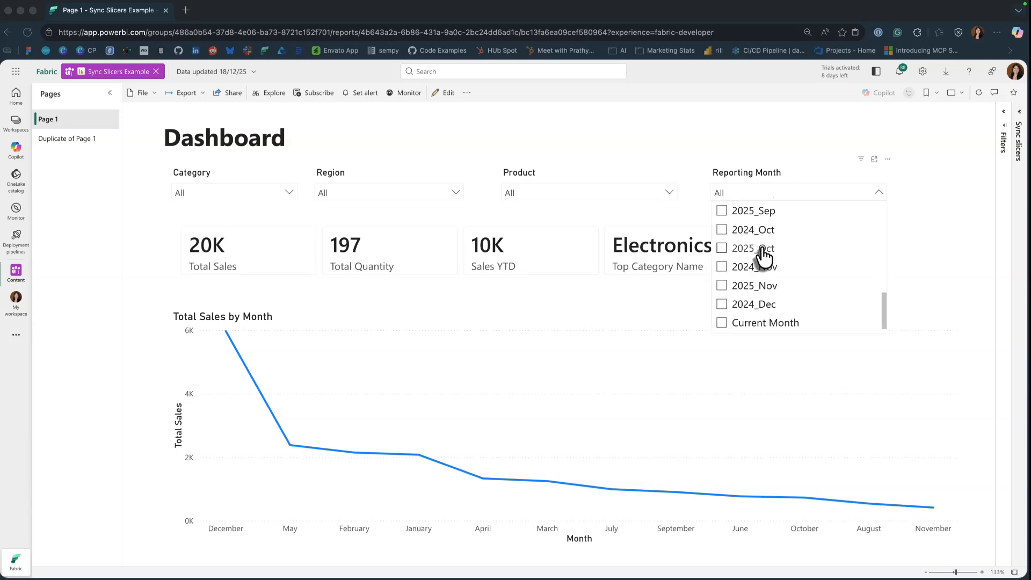
left_click(755, 324)
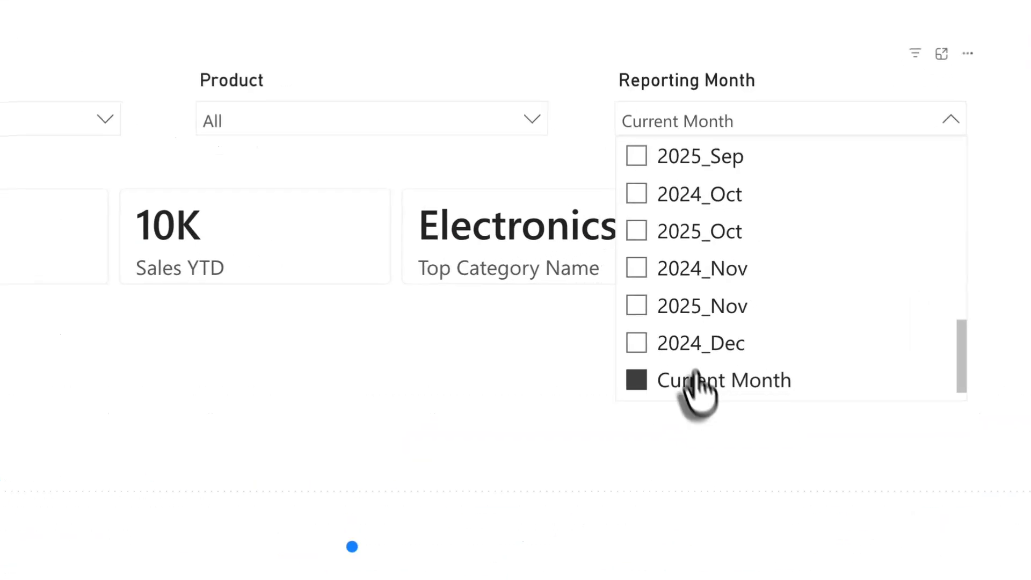
left_click(573, 21)
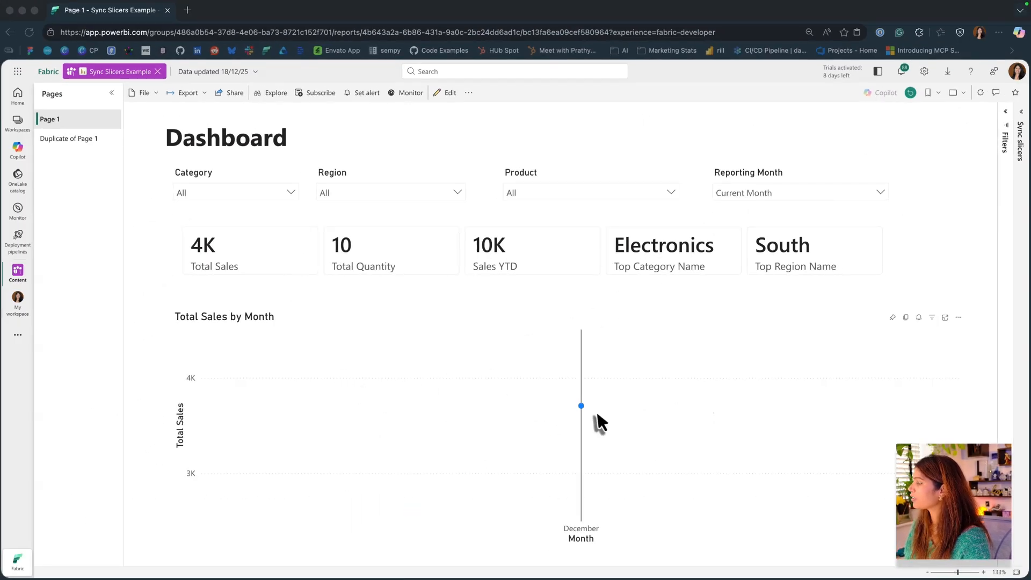
Step: Open the report for editing, enable Edit interactions, and stop the Reporting Month slicer from filtering the Total Sales by Month line chart
left_click(445, 96)
left_click(603, 376)
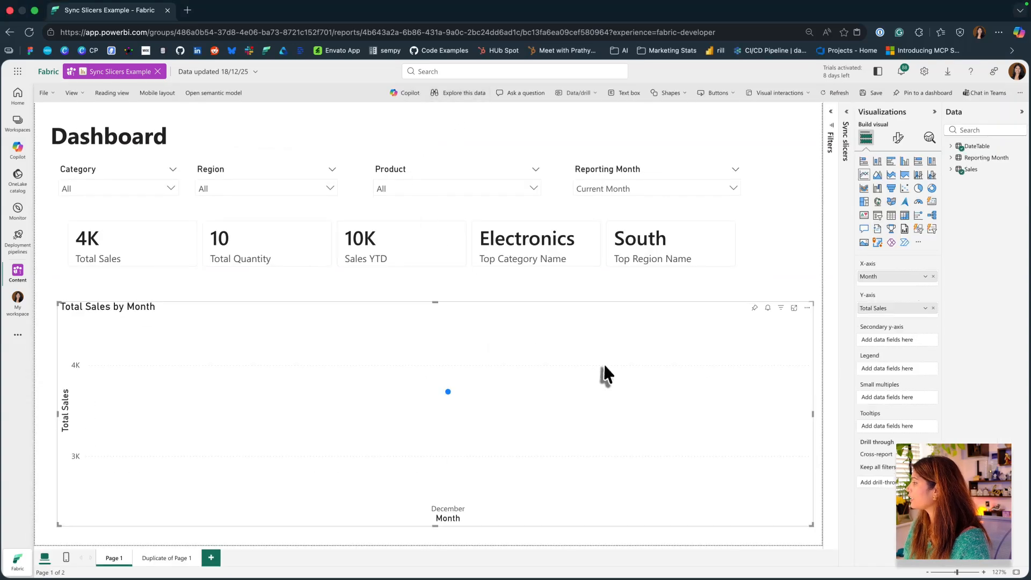
left_click(778, 93)
left_click(846, 114)
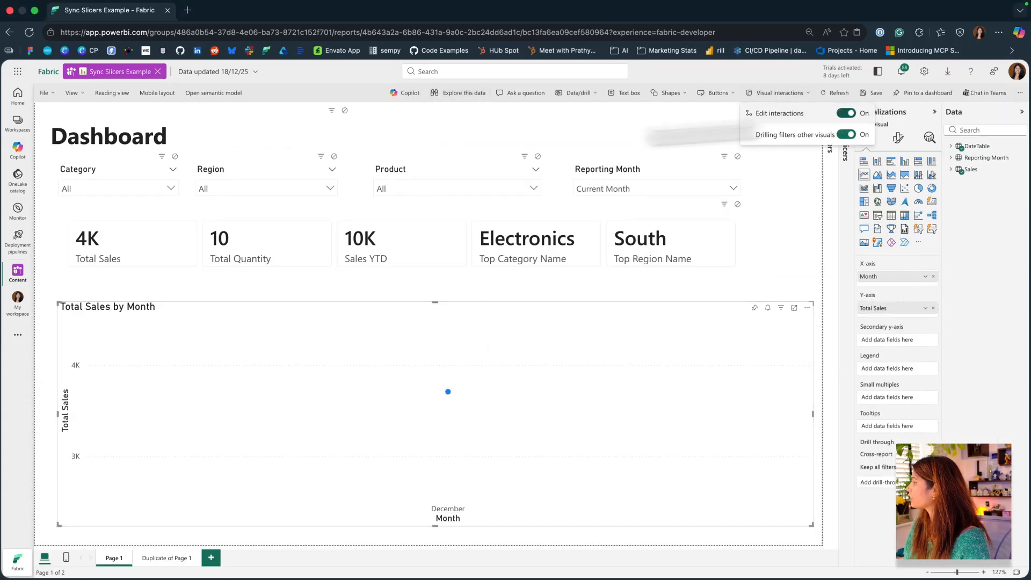
left_click(617, 170)
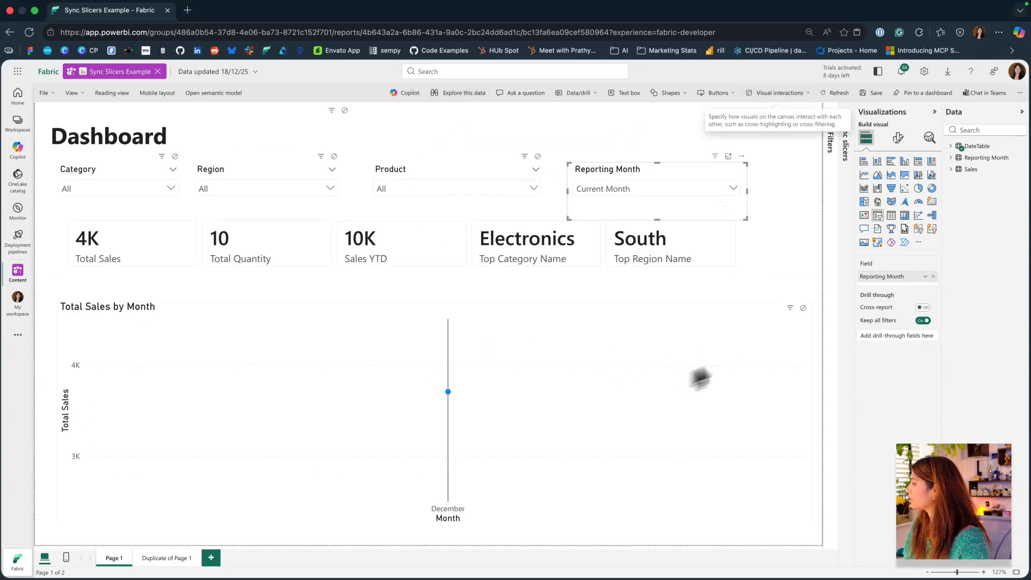
left_click(804, 308)
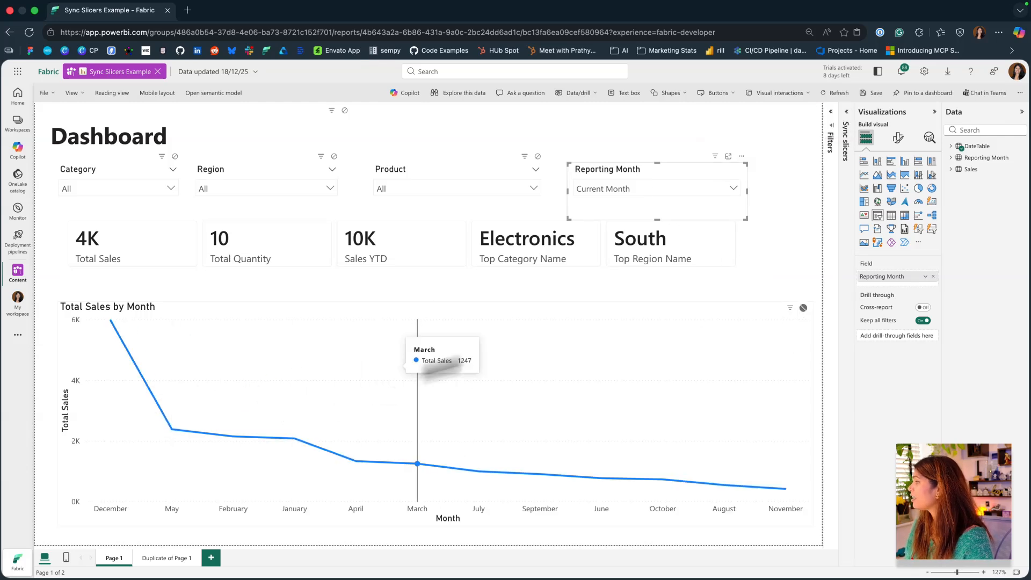
Step: Add the Year field from DateTable to the line chart's X-axis, above Month
left_click(610, 310)
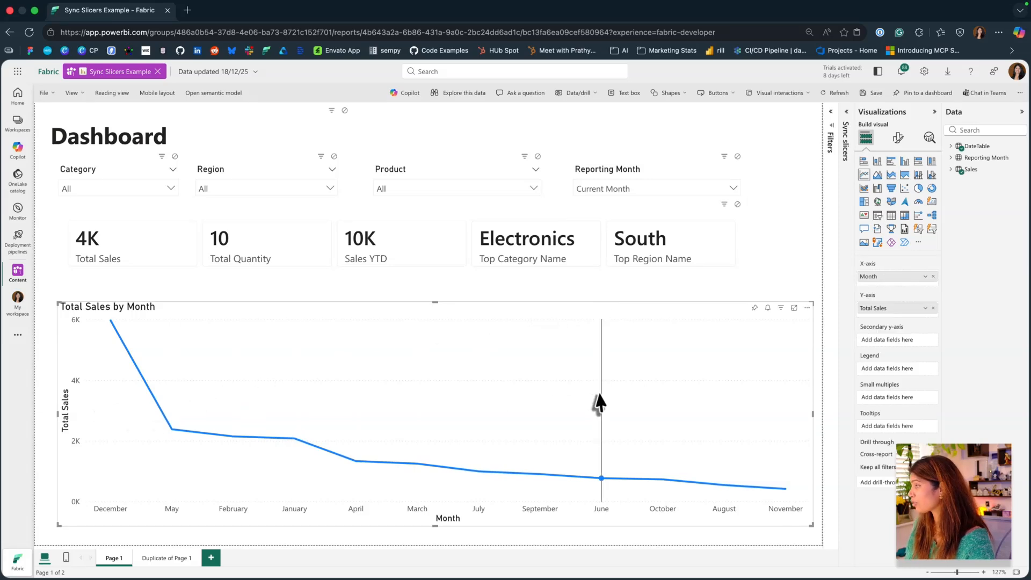
mouse_move(602, 403)
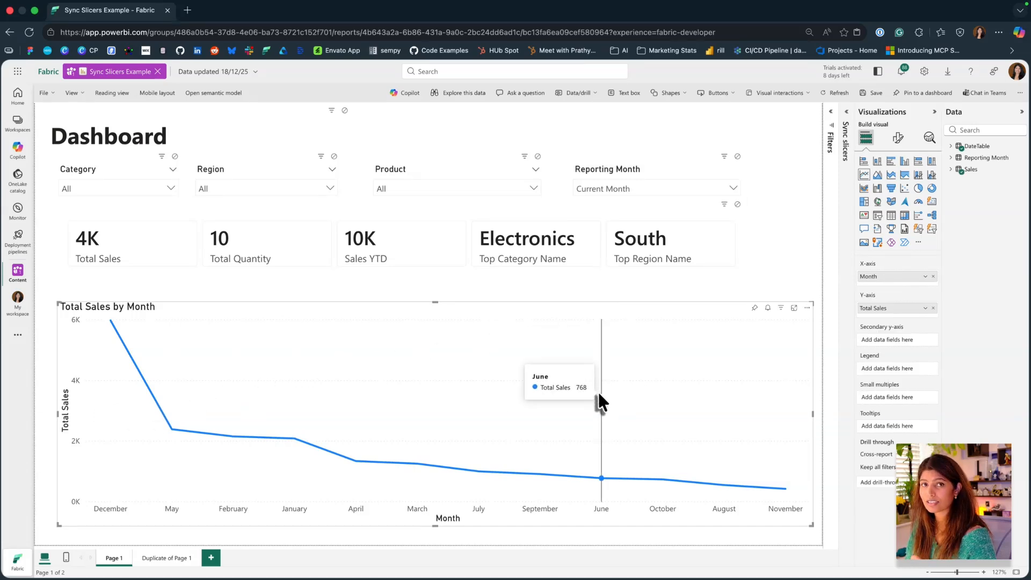
left_click(954, 147)
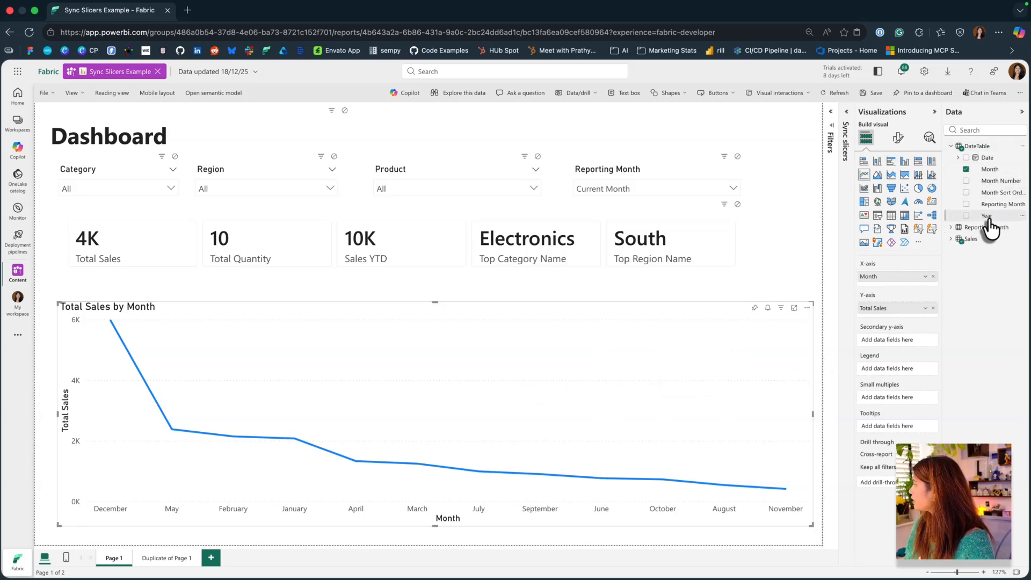
left_click_drag(989, 217, 918, 275)
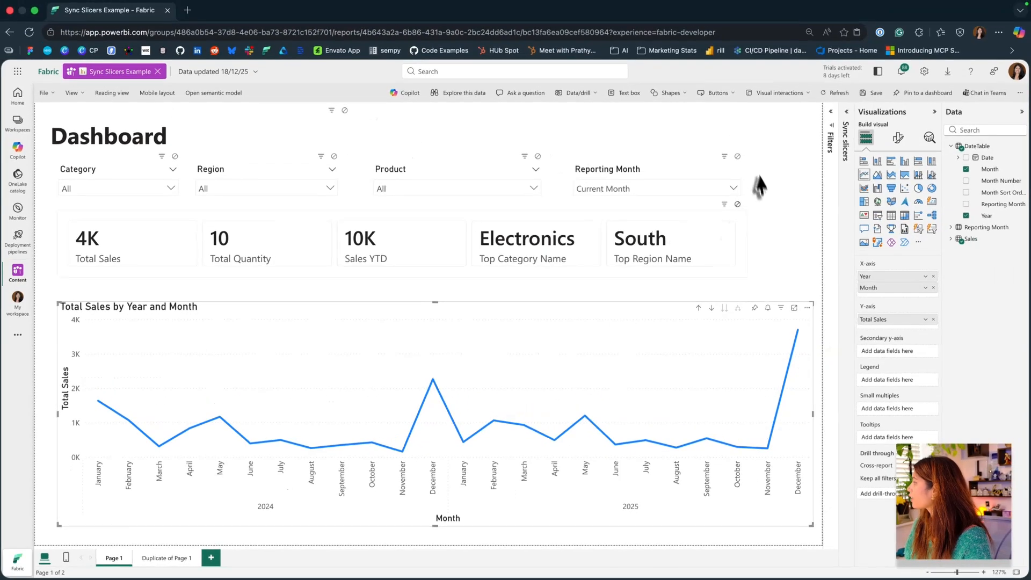
Step: Add the DateTable Date field as a filter on the line chart and apply a relative date filter for the last 12 months
left_click(831, 121)
left_click_drag(988, 158, 800, 269)
left_click(790, 209)
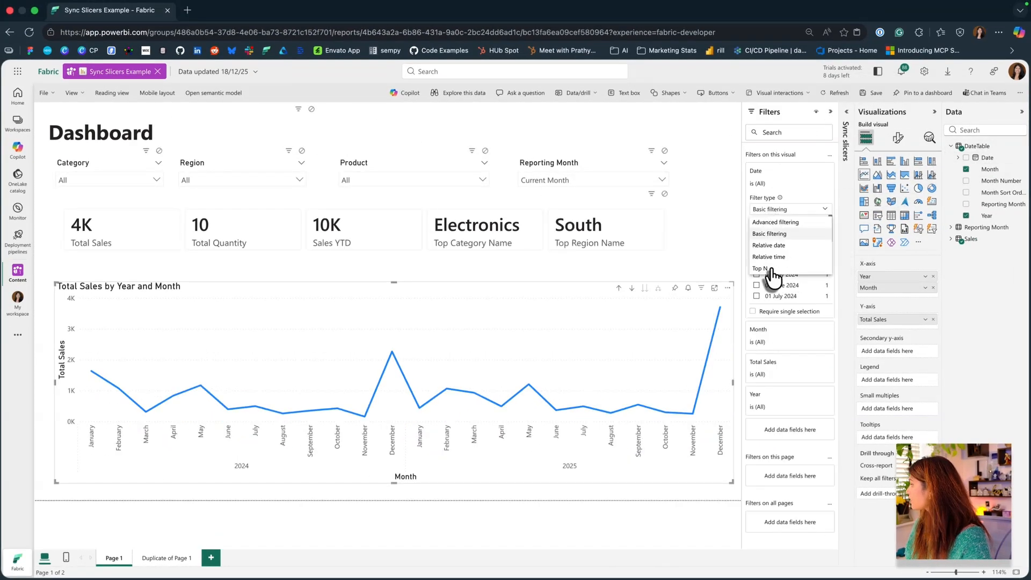
left_click(771, 246)
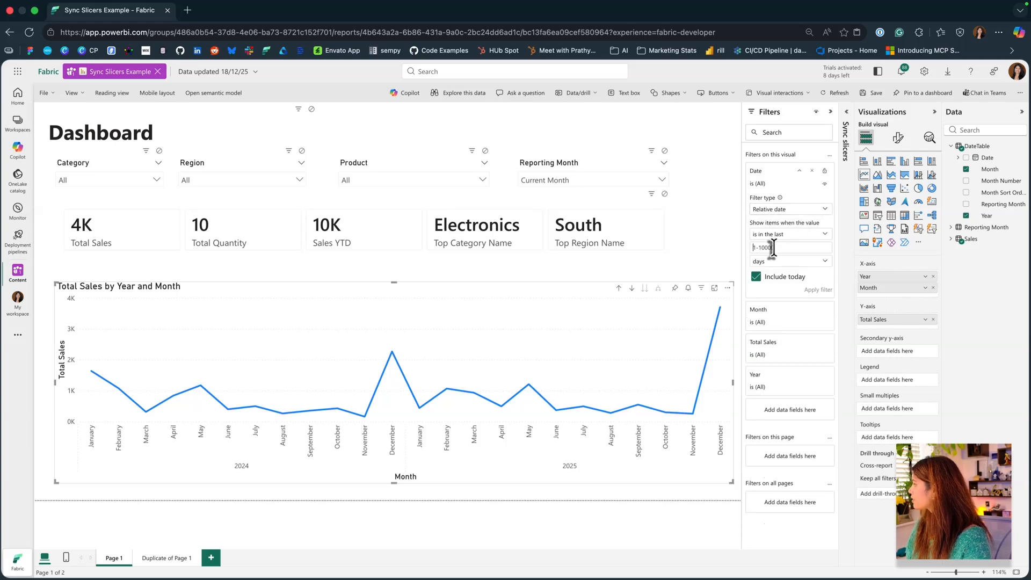
left_click(772, 248)
type("12")
left_click(777, 262)
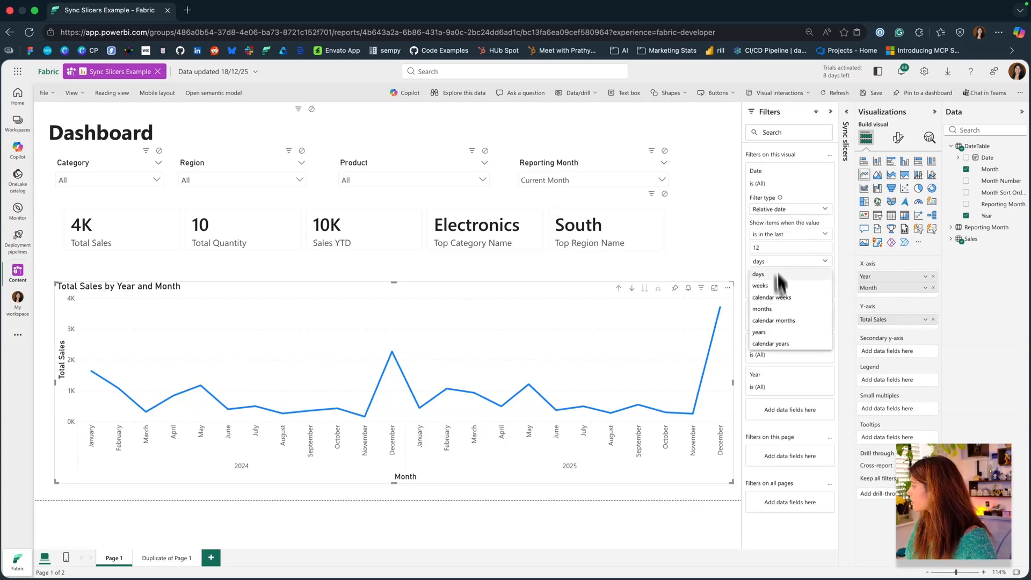
left_click(774, 310)
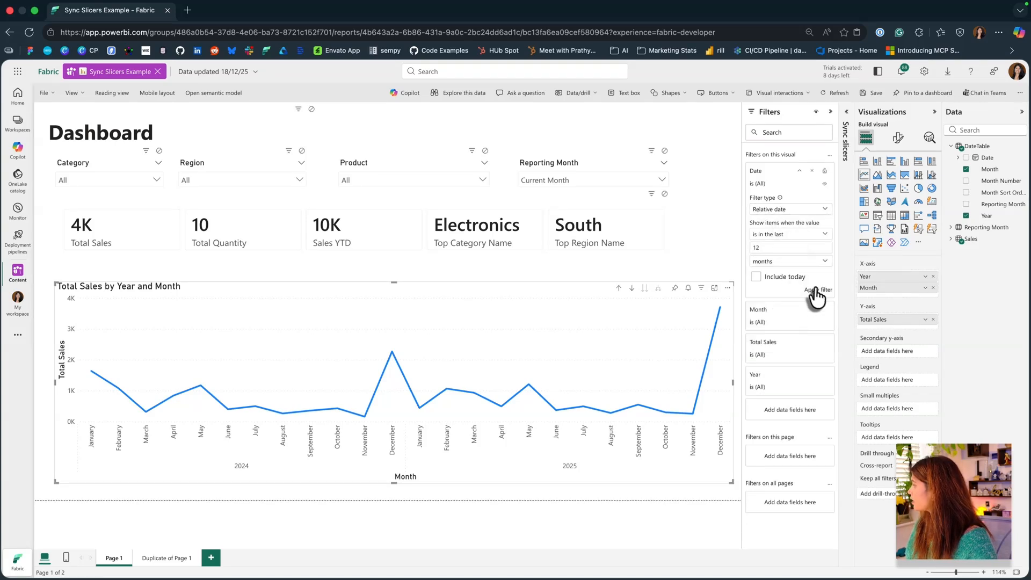
left_click(817, 290)
left_click(830, 113)
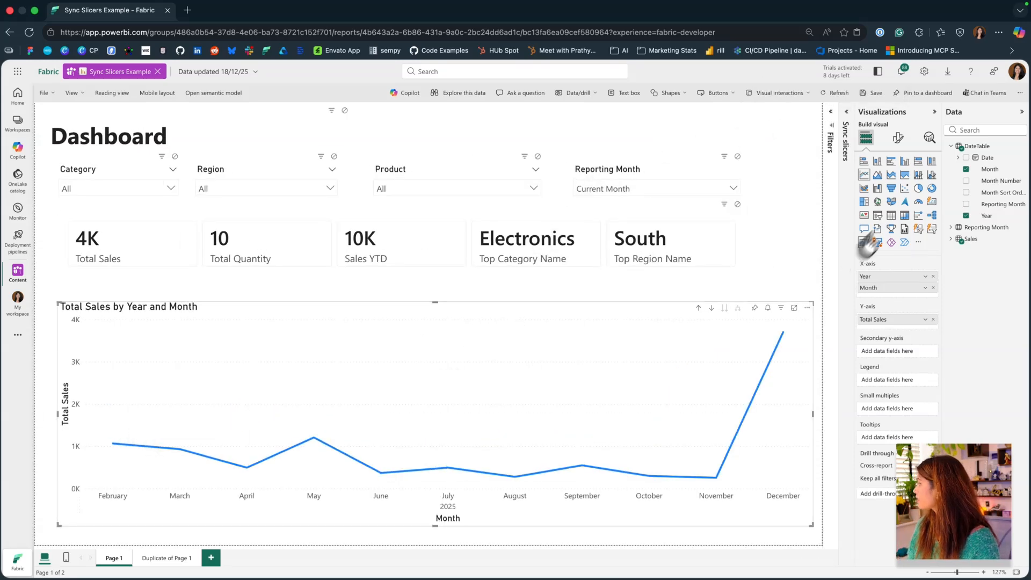
Step: Convert the line chart to a table and replace its Total Sales column with the Sales MoM 12 Months measure
left_click(891, 215)
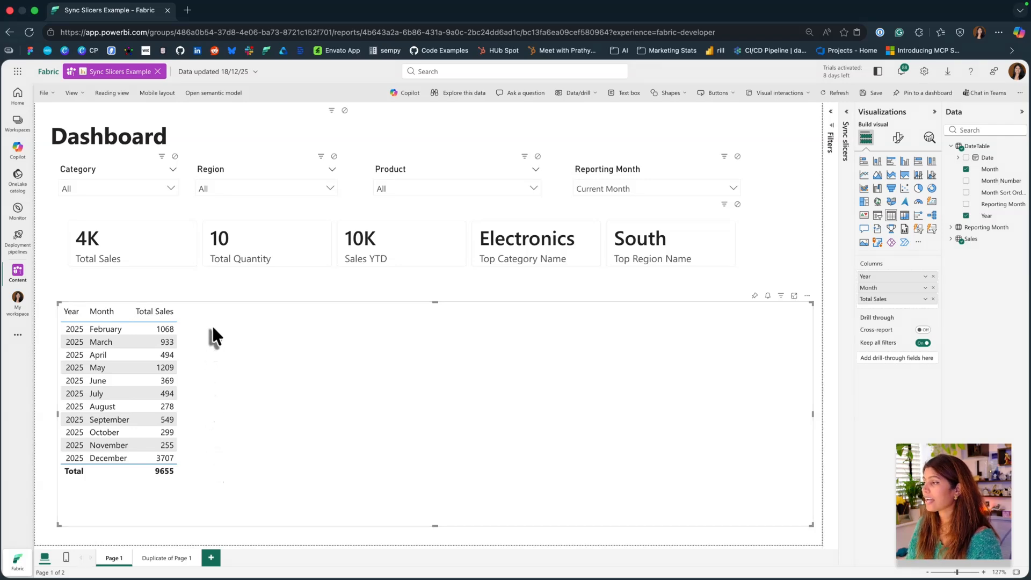
mouse_move(60, 323)
left_mouse_down()
mouse_move(175, 410)
mouse_move(189, 466)
mouse_move(178, 465)
left_mouse_up()
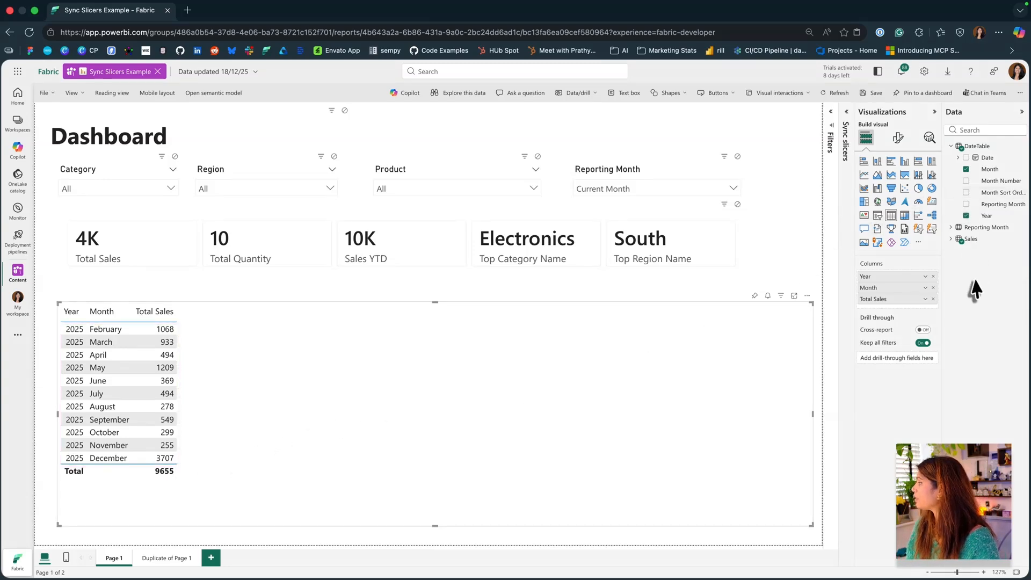
left_click(950, 242)
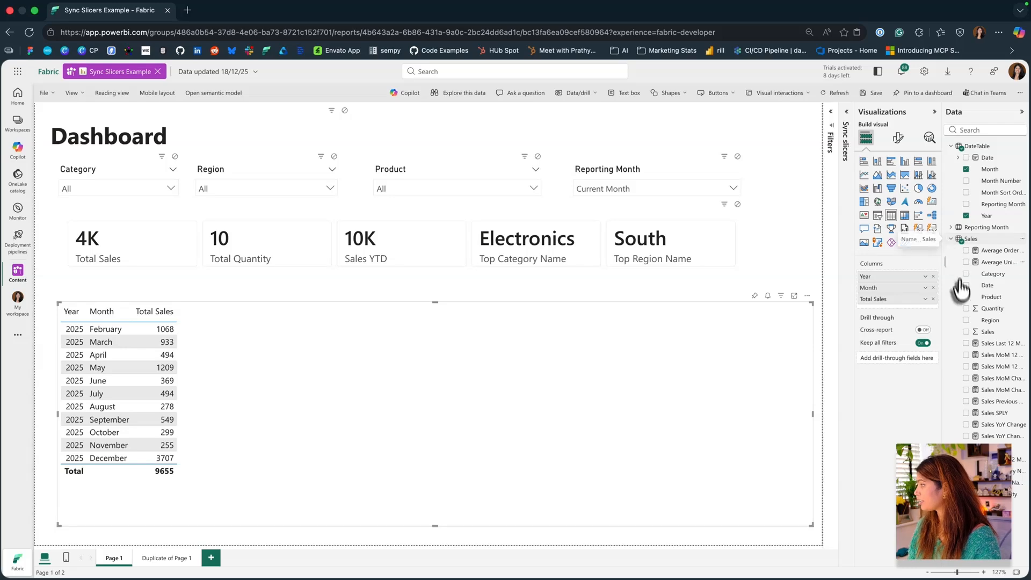
left_click(966, 355)
left_click(934, 299)
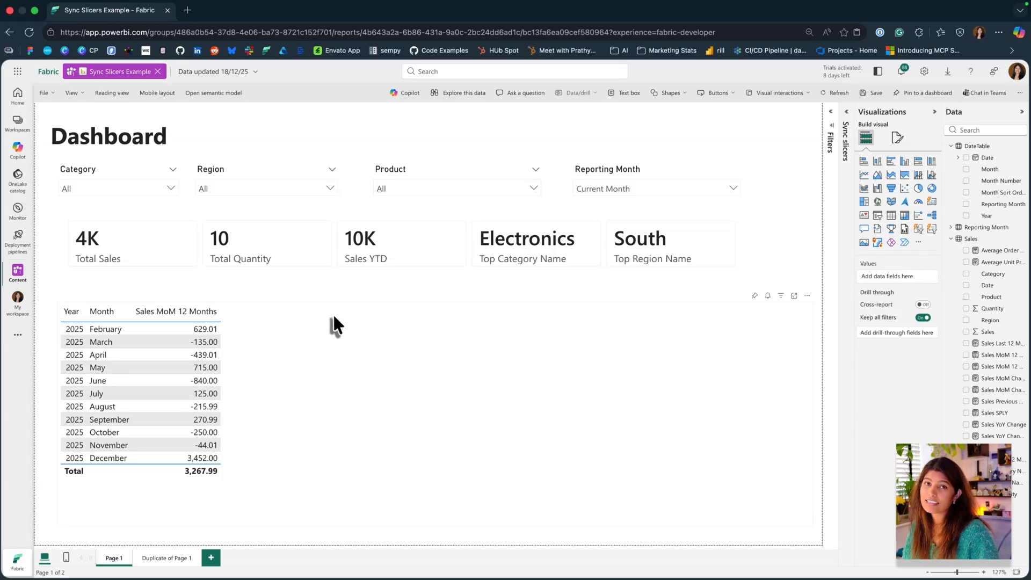
Step: Go to the Duplicate of Page 1 page and convert its Sales MoM 12 Months line chart to a table
left_click(143, 561)
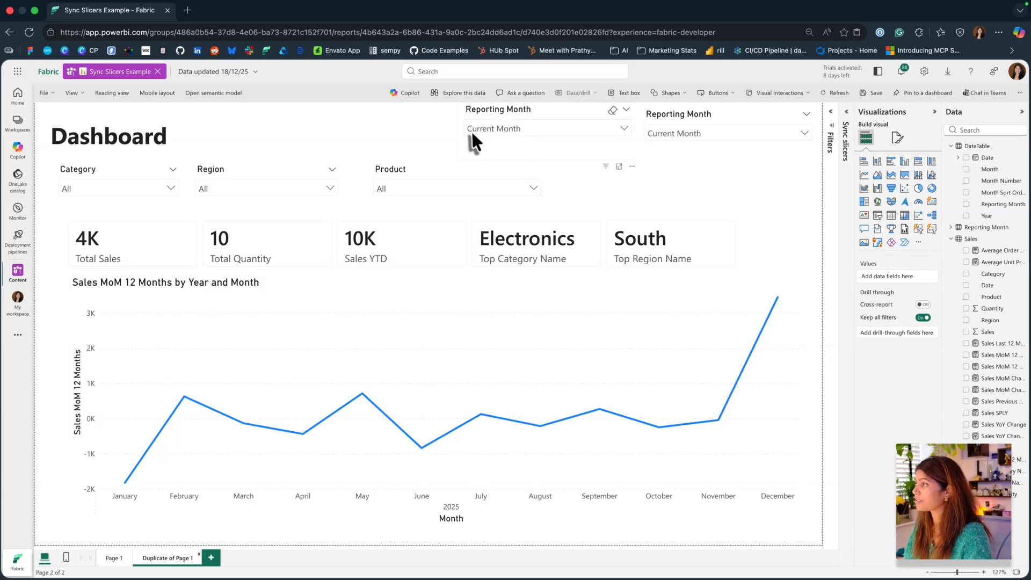
left_click(407, 328)
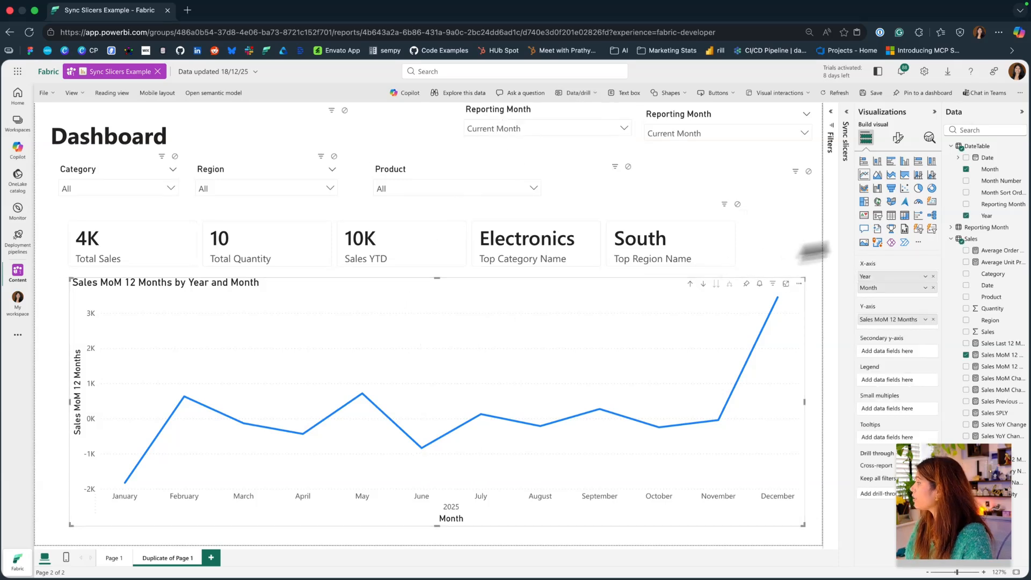
left_click(891, 215)
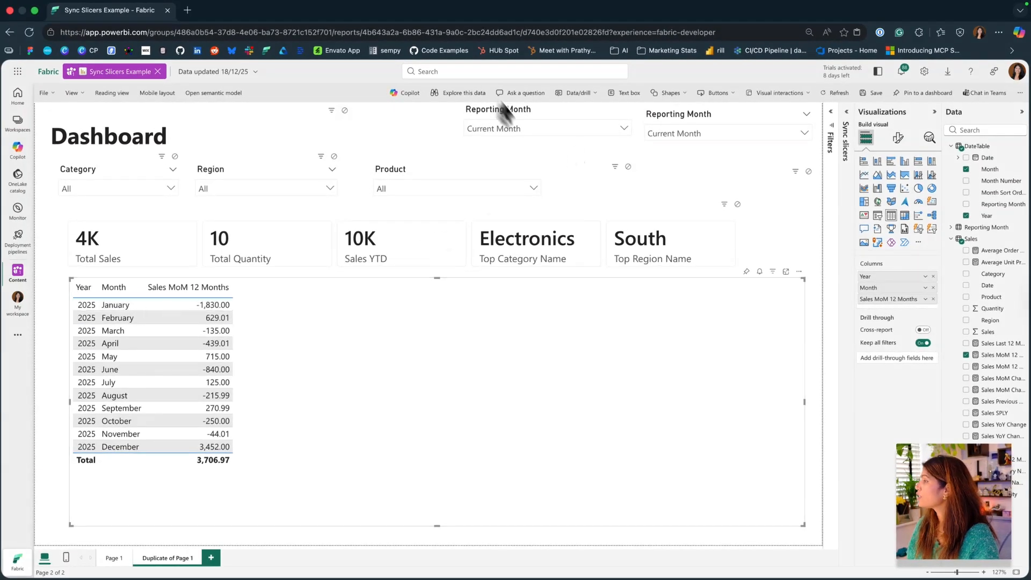
Step: Set both Reporting Month slicers to the Vertical list style and lengthen them down most of the page
left_click(523, 119)
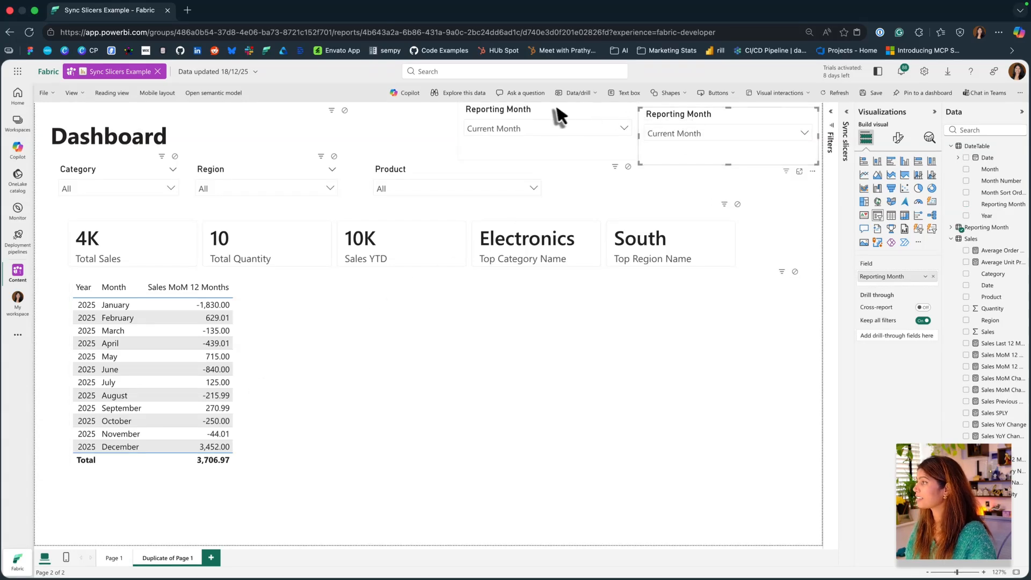
left_click(687, 121)
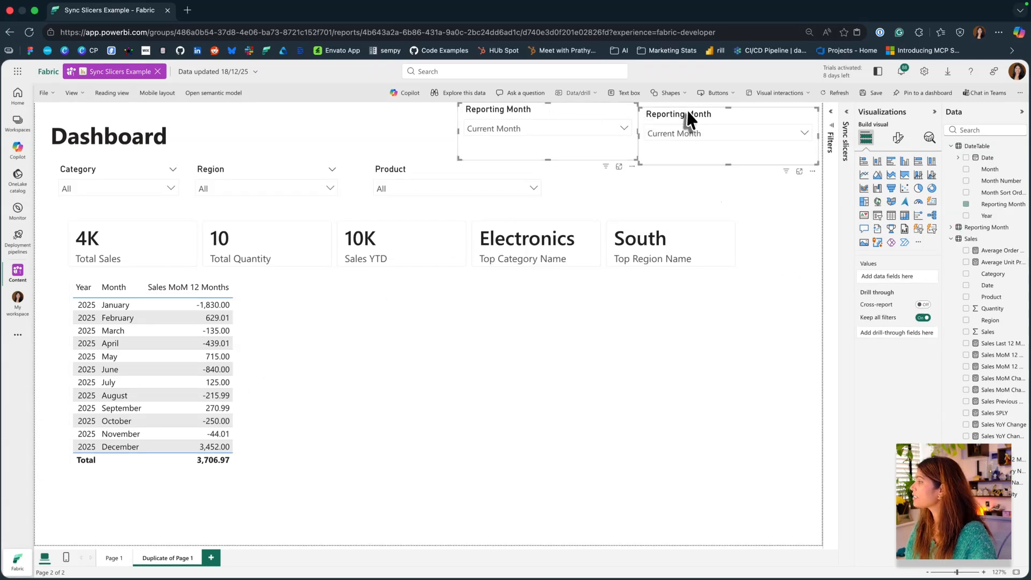
left_click(896, 141)
left_click(885, 204)
left_click(894, 252)
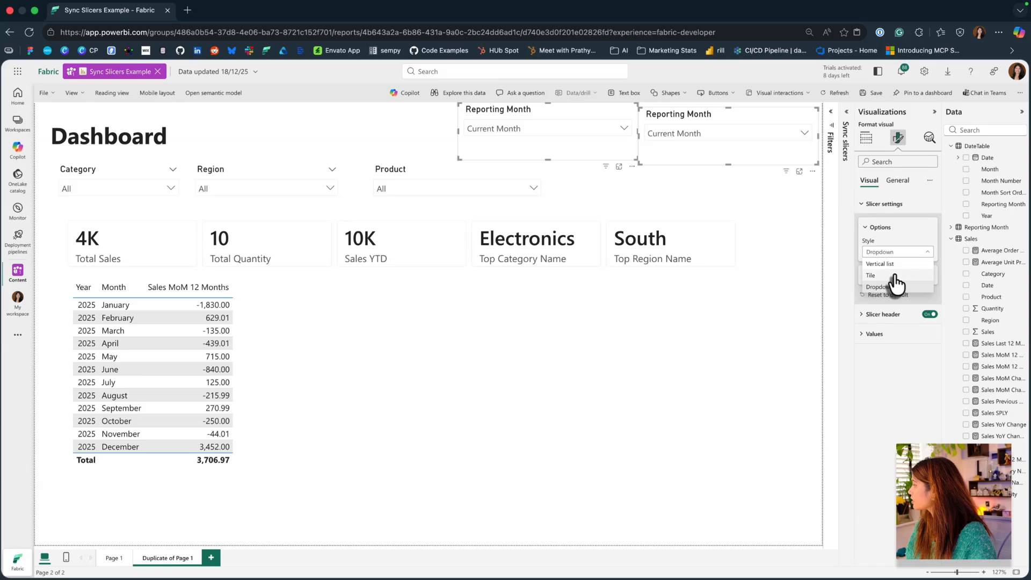
left_click(890, 265)
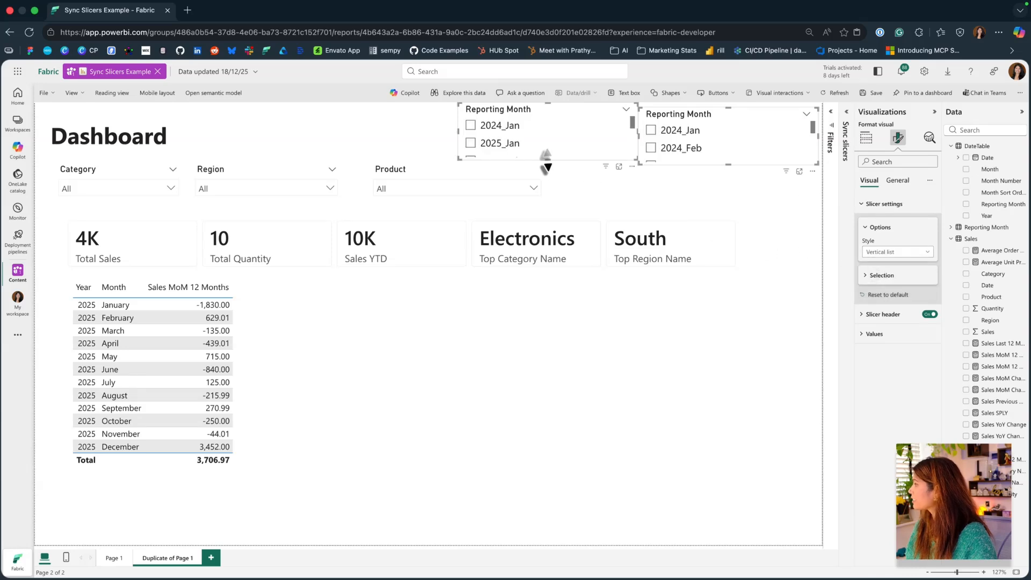
left_click_drag(546, 160, 546, 484)
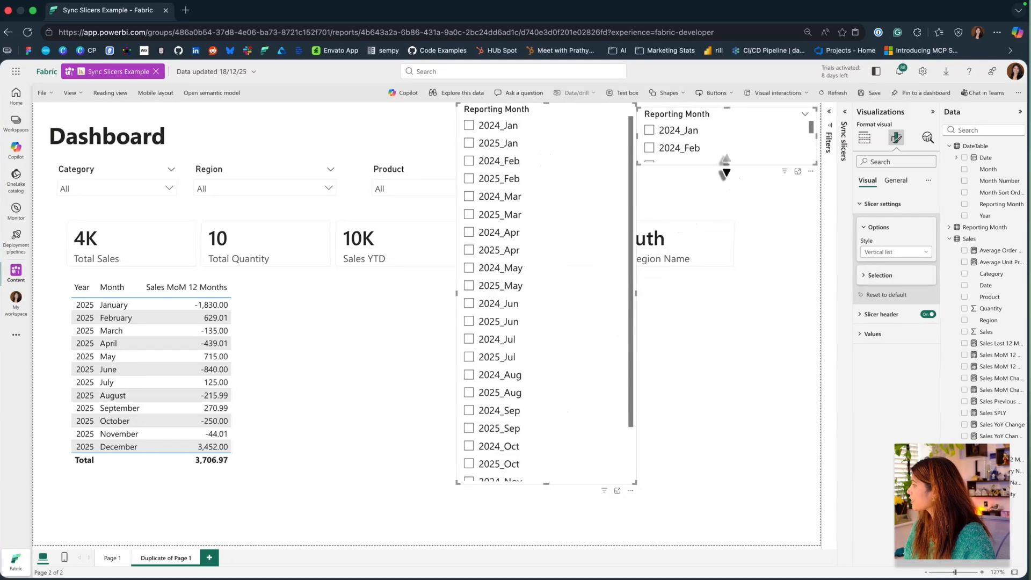
left_click_drag(726, 164, 720, 476)
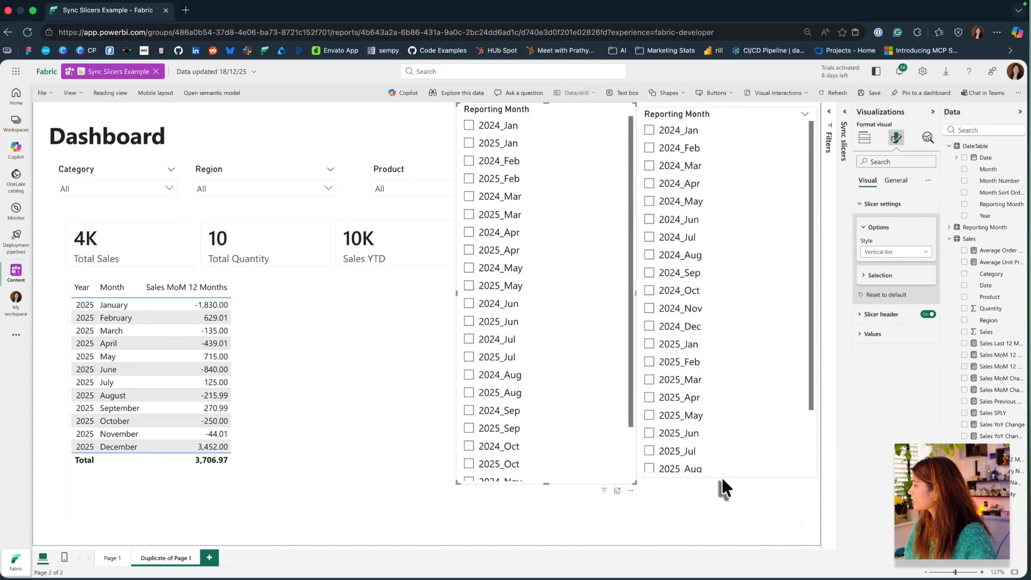
Step: Narrow the multi-card visual and the Sales MoM table so both fit beside the Reporting Month slicers without overlapping them
left_click(499, 110)
left_click(414, 230)
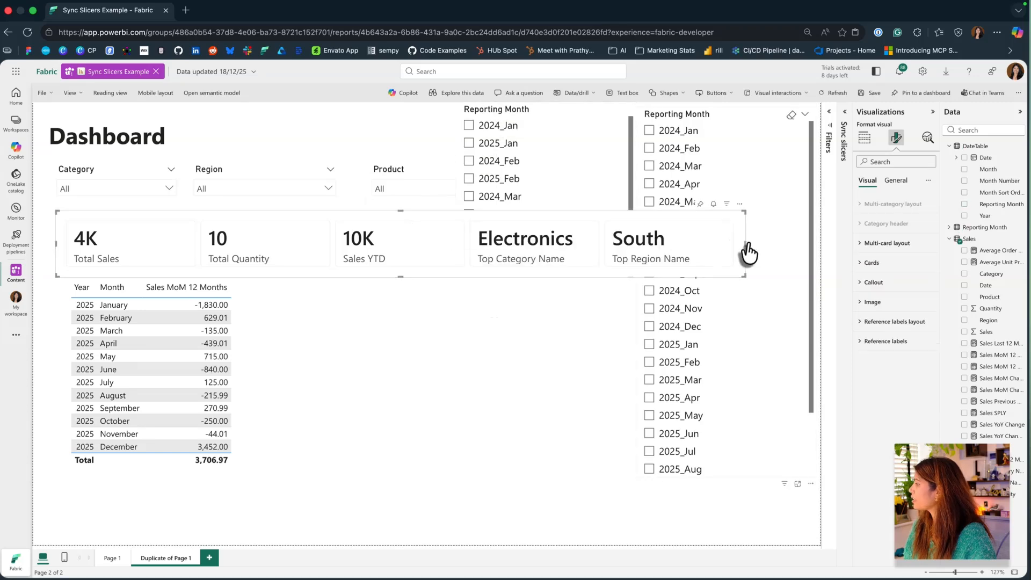
left_click_drag(746, 245, 434, 252)
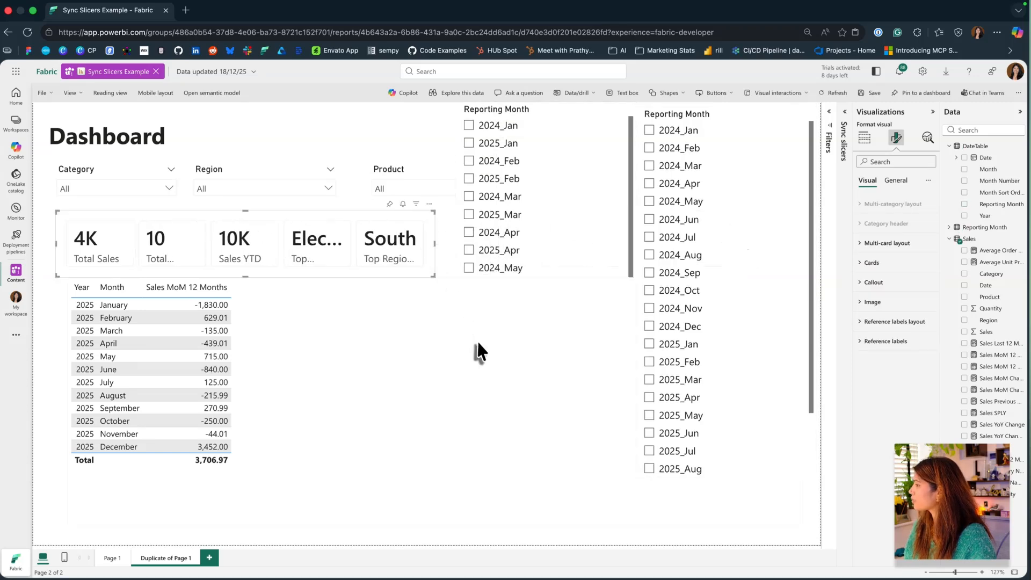
left_click(480, 352)
left_click_drag(808, 402, 437, 402)
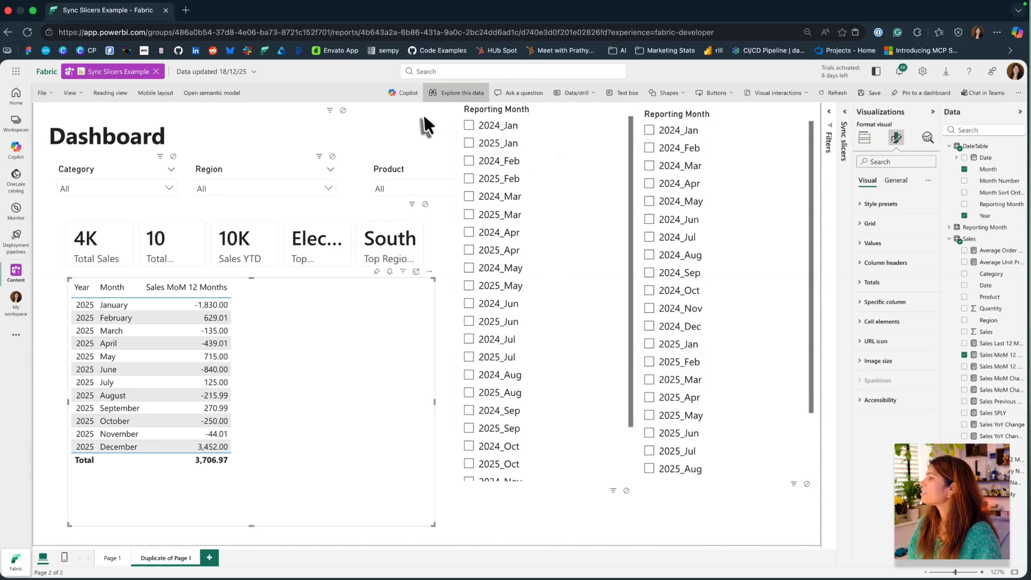
Step: Open the Sync slicers settings for the first Reporting Month slicer, make room by collapsing Visualizations and Data, and show the advanced sync options
left_click(530, 115)
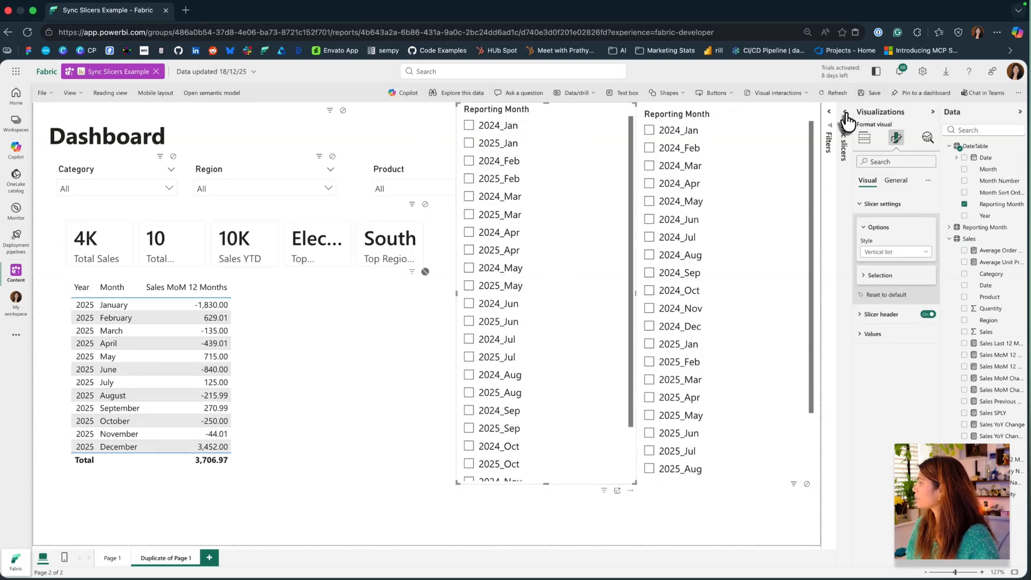
left_click(846, 120)
left_click(934, 112)
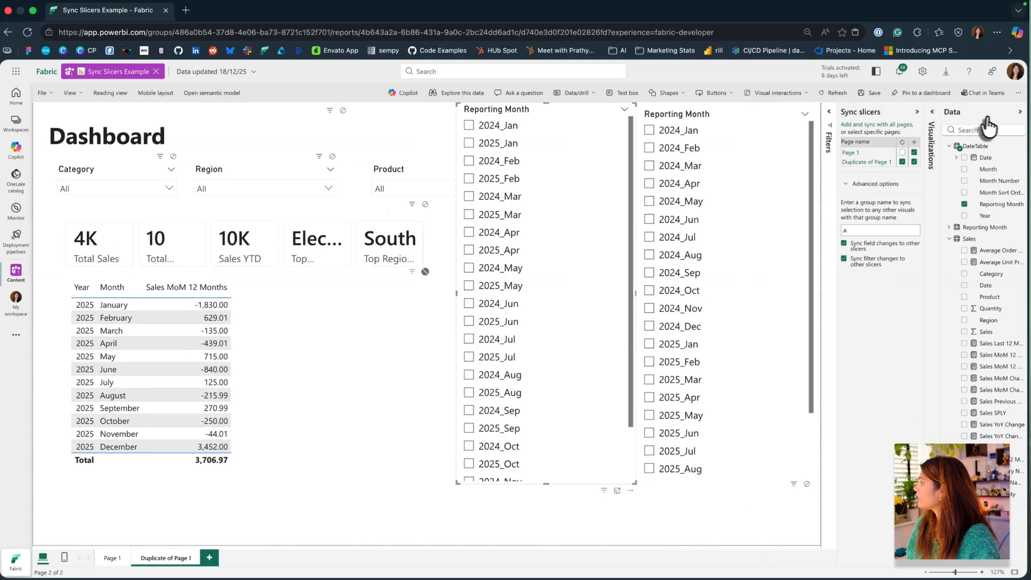
left_click(1020, 112)
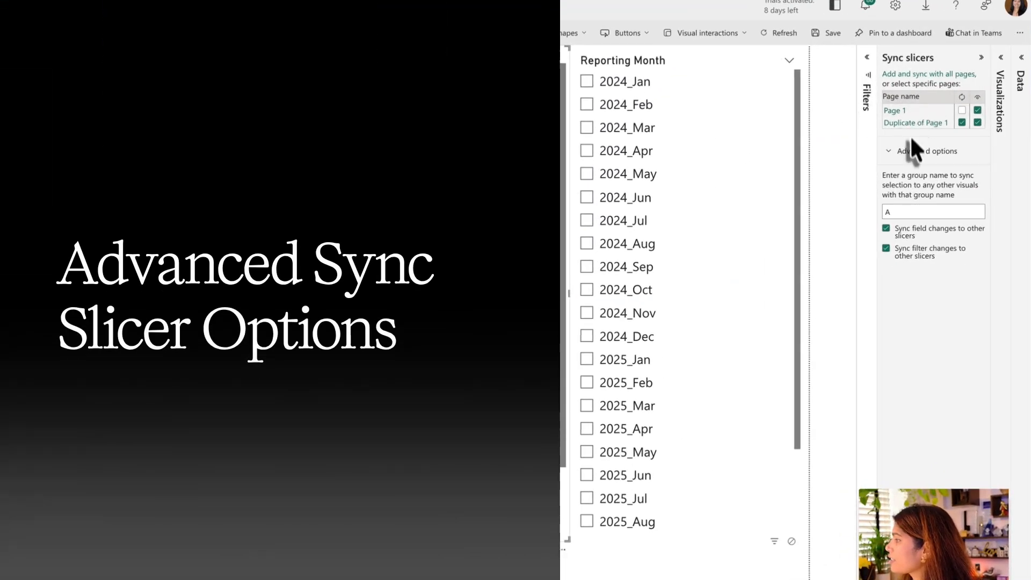
left_click(910, 156)
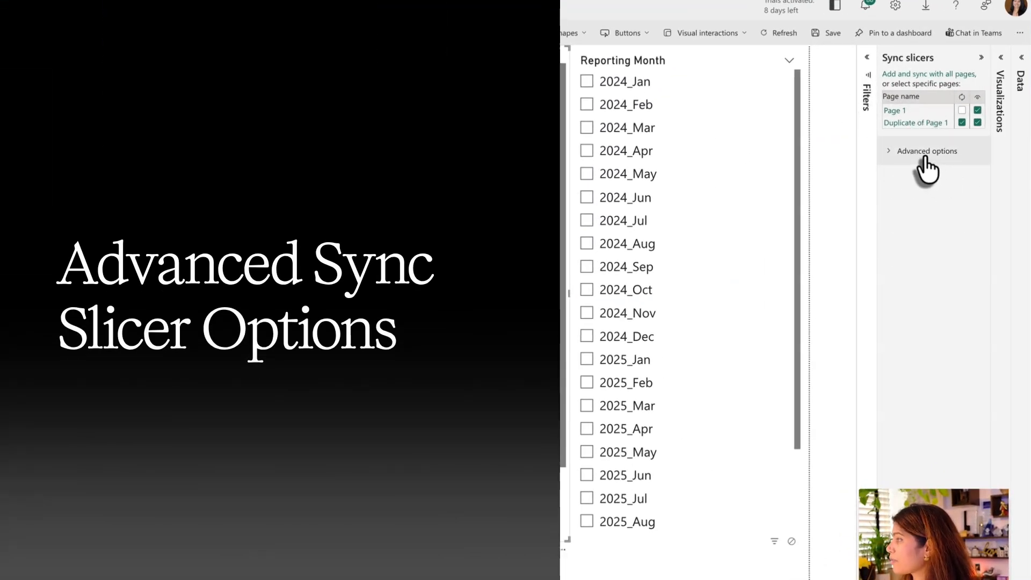
left_click(925, 156)
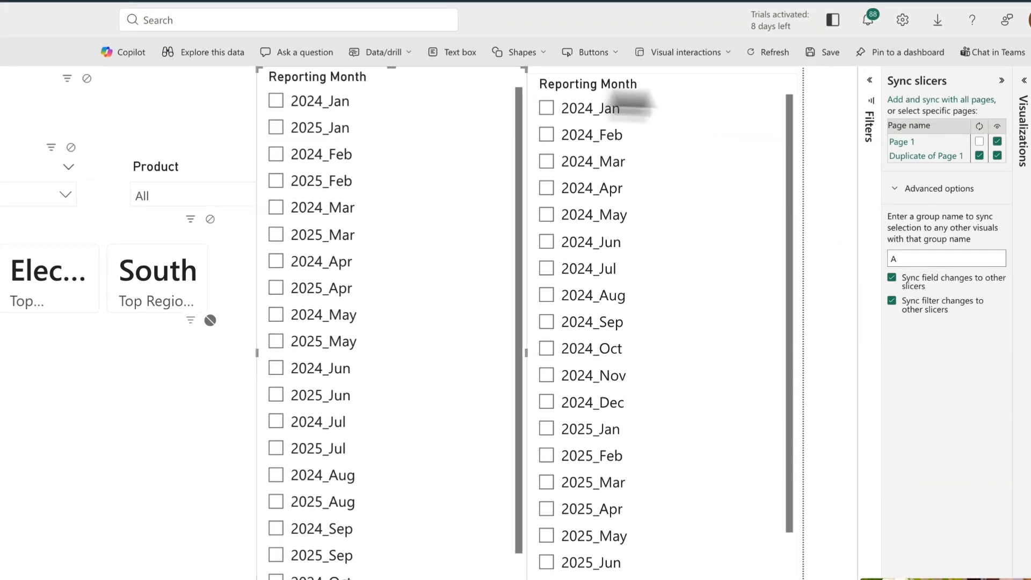
Step: Compare the sync group name and sync options of the two Reporting Month slicers
left_click(657, 102)
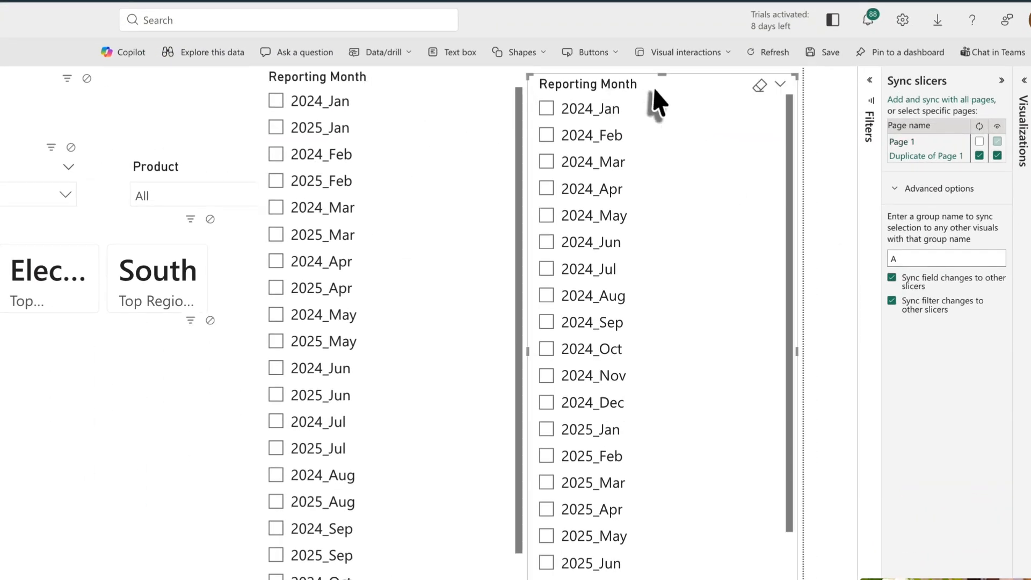
left_click(907, 259)
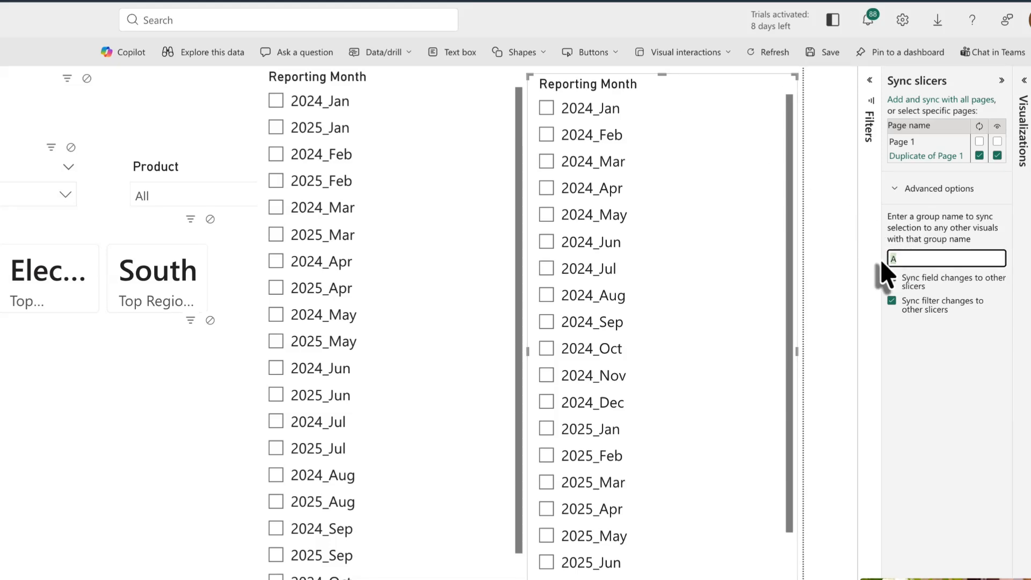
left_click(892, 278)
left_click(409, 78)
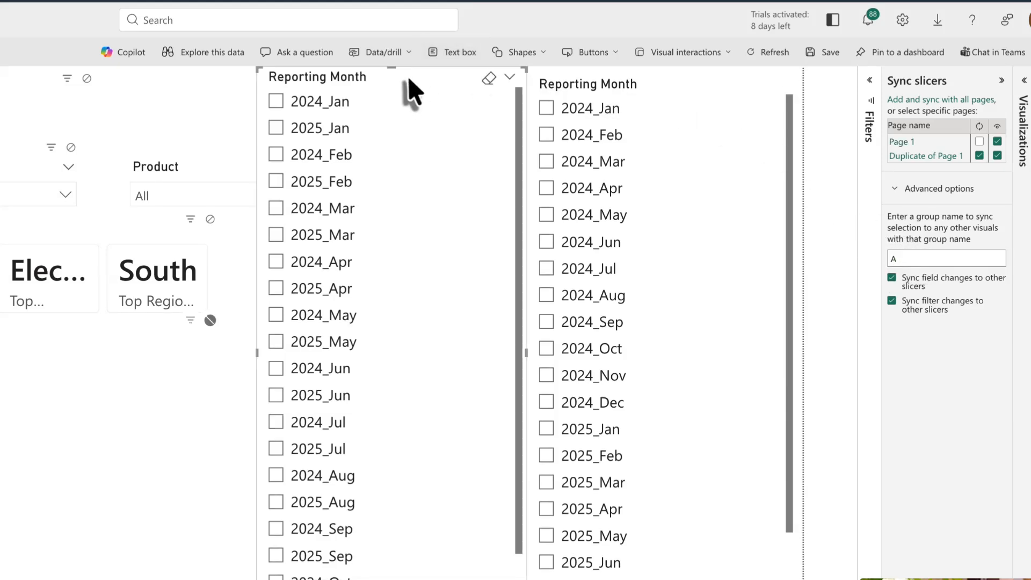
Step: Test the sync by picking 2024_Jan, 2024_Feb and Current Month in the first Reporting Month slicer, and 2024_Jul in the second
left_click(298, 107)
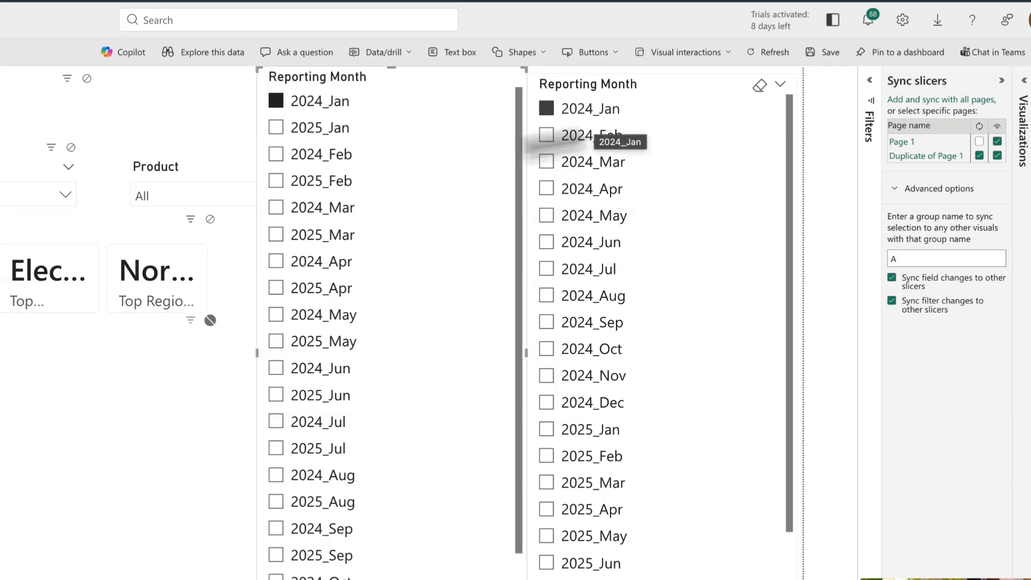
left_click(322, 161)
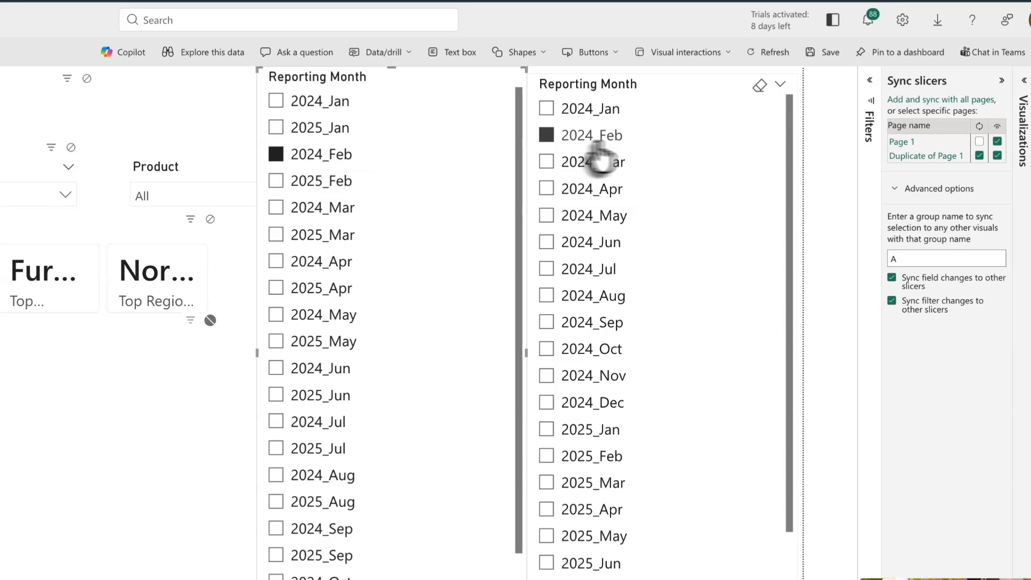
scroll(425, 321, "down", 3)
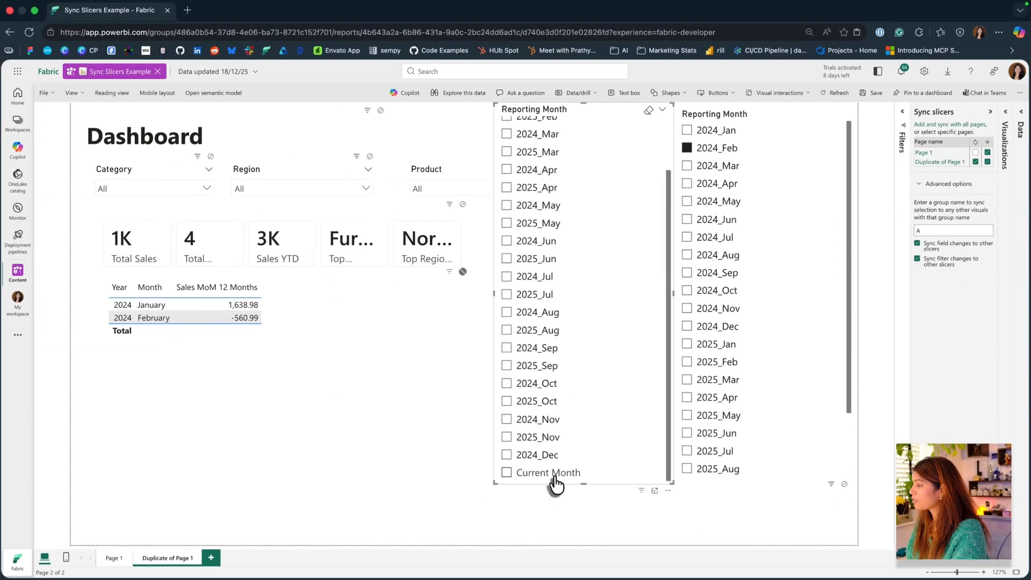
left_click(506, 473)
scroll(784, 295, "down", 3)
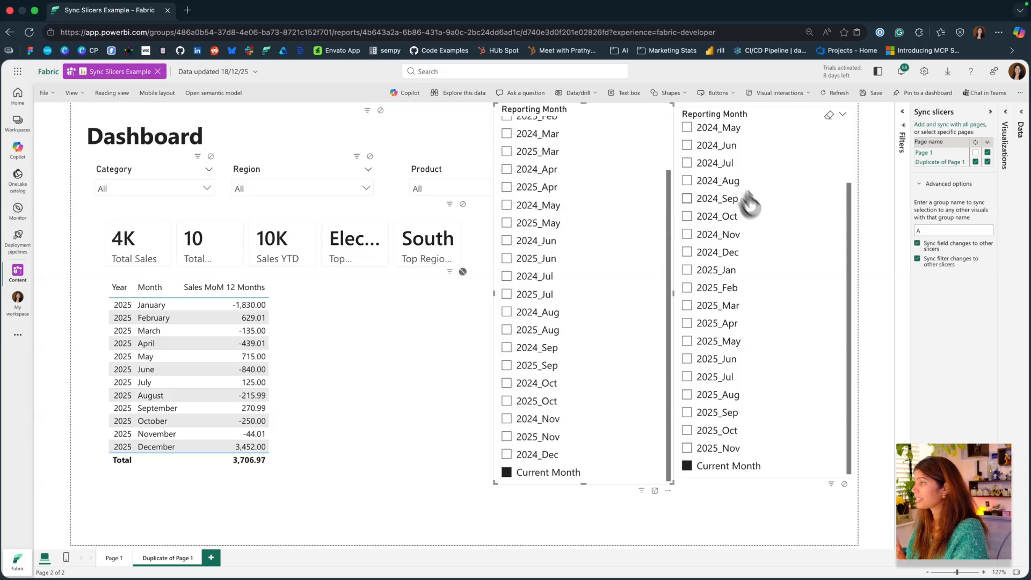
left_click(724, 171)
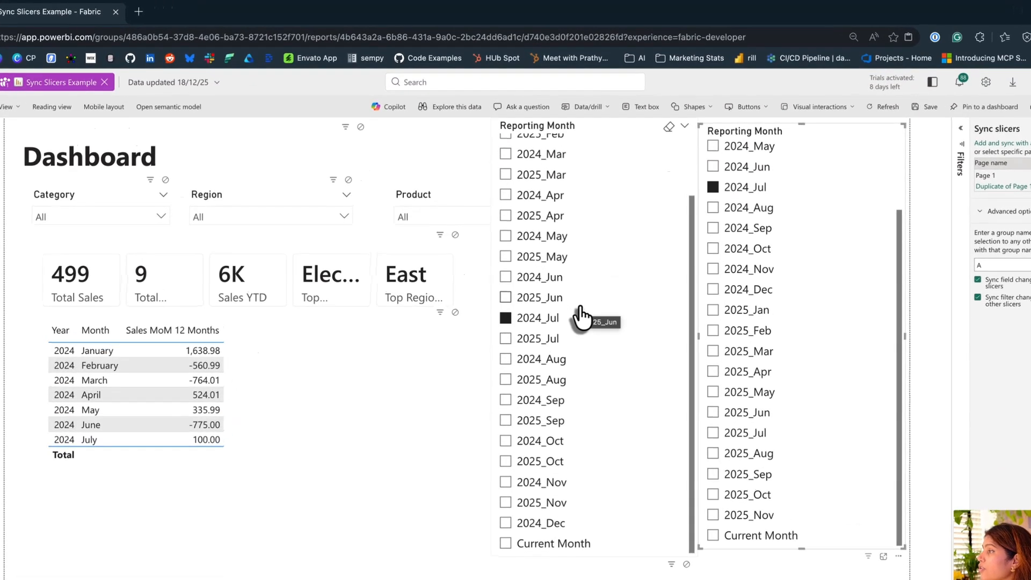
left_click(583, 127)
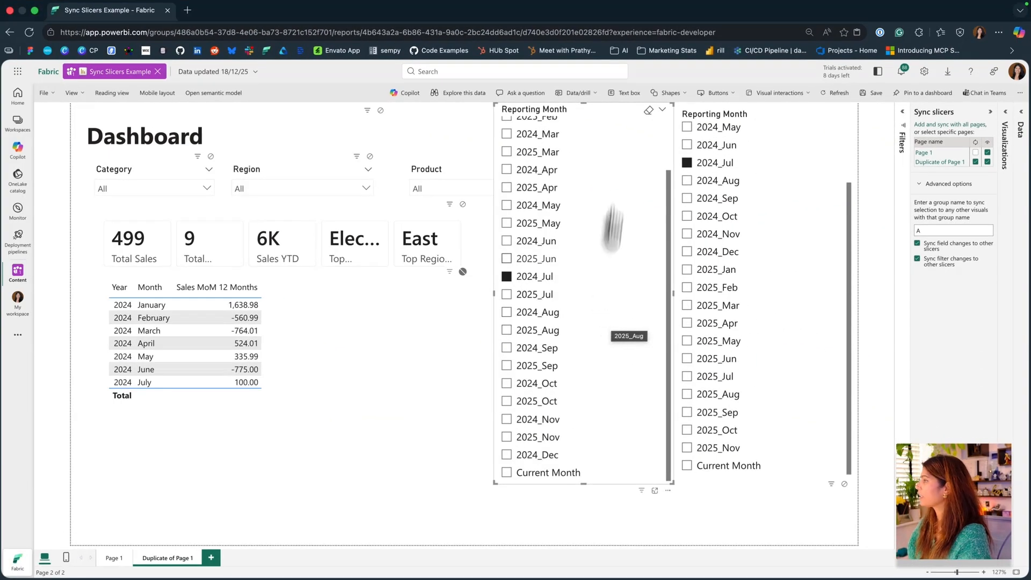
Step: Open the report's semantic model, move the Reporting Month table away from DateTable, and lengthen both tables to show all their columns
left_click(219, 96)
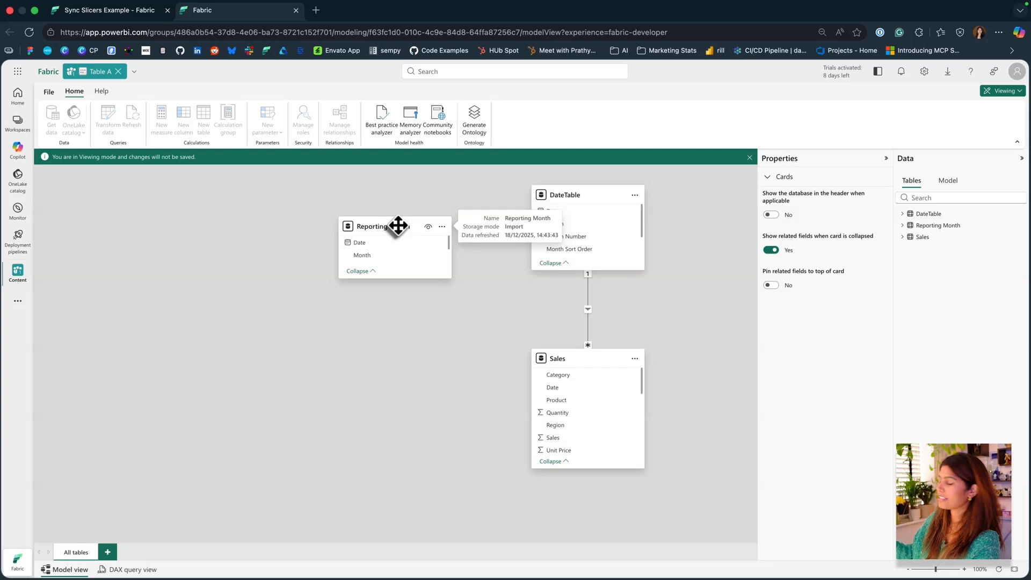
left_click_drag(398, 226, 308, 249)
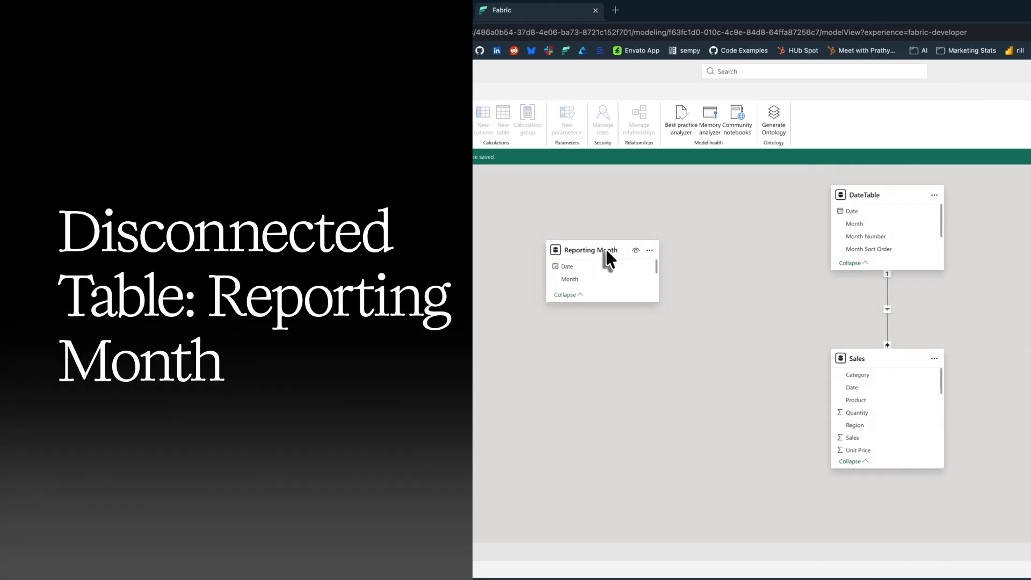
left_click_drag(596, 302, 589, 408)
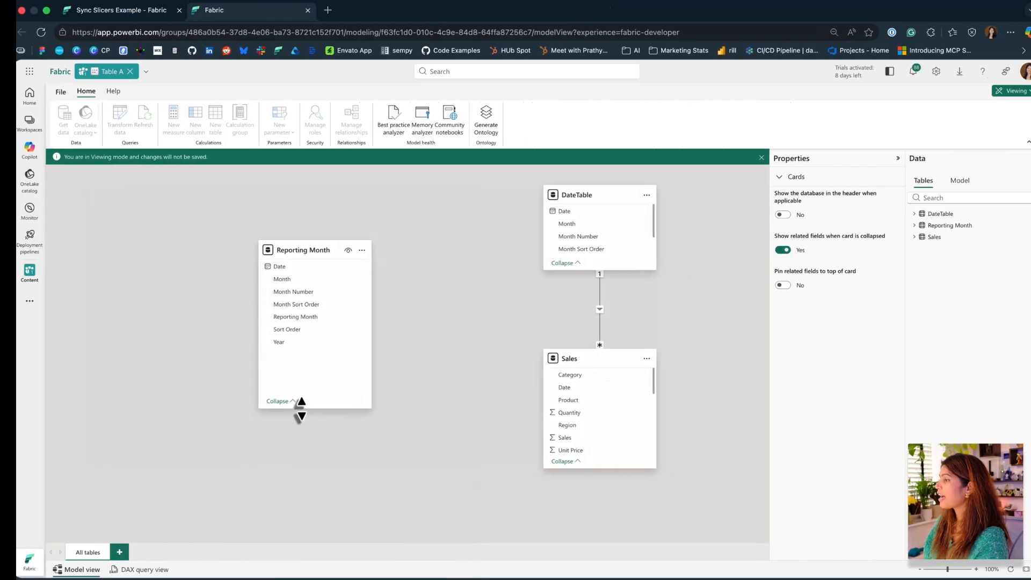
left_click(594, 192)
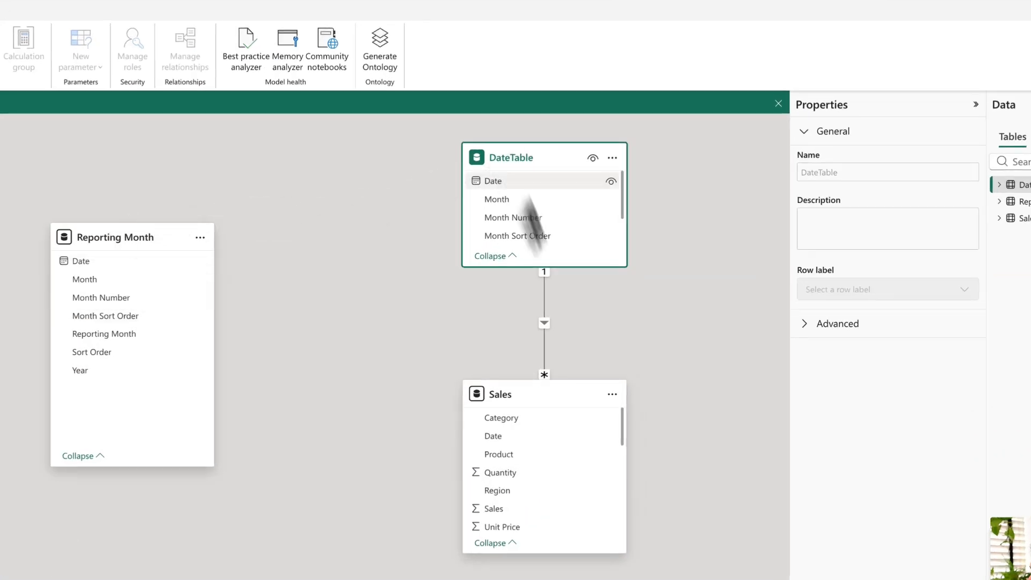
left_click_drag(571, 267, 565, 326)
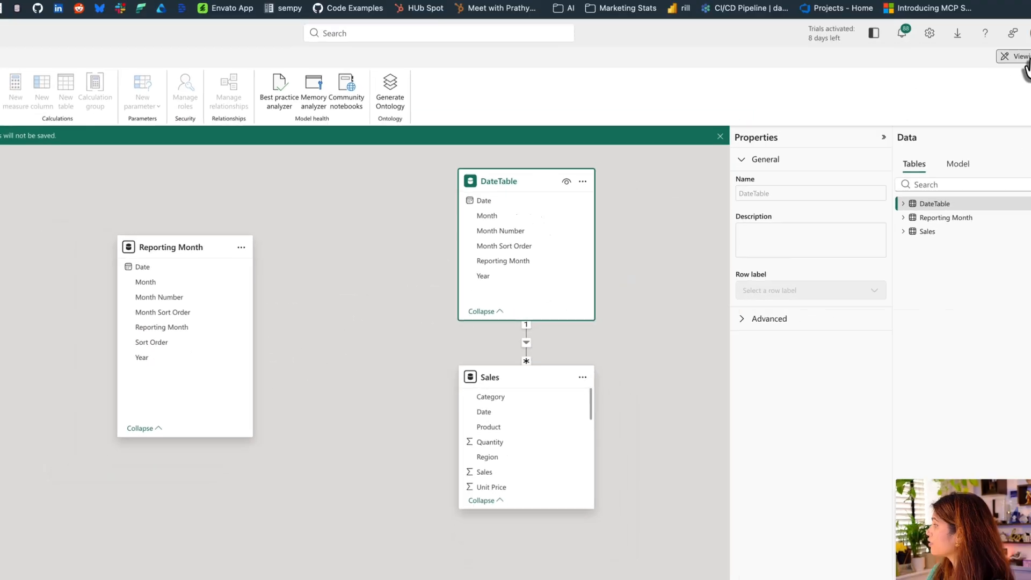
Step: Switch the semantic model from viewing to Editing mode and open its queries in Power Query
left_click(994, 69)
left_click(923, 90)
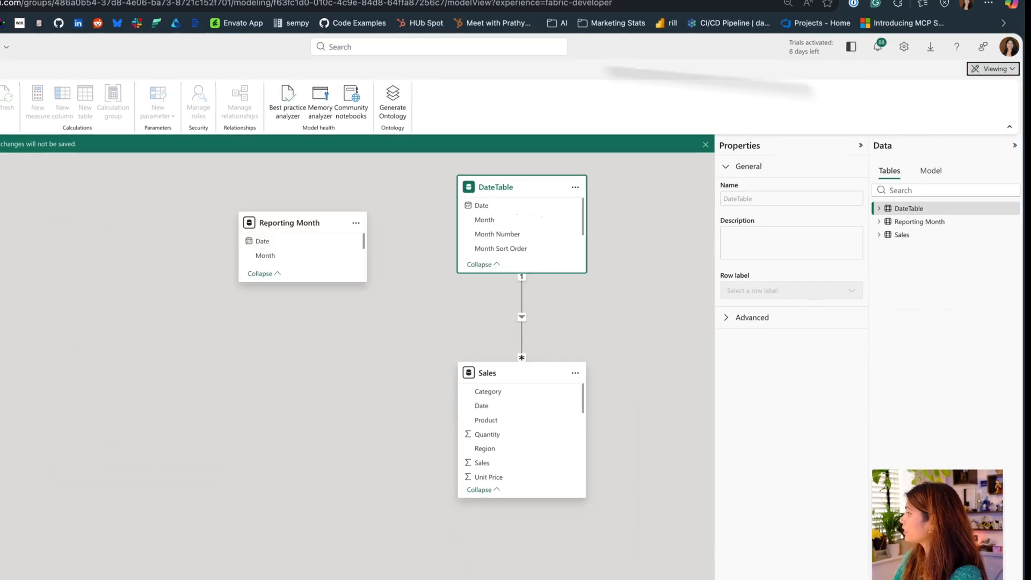
left_click(114, 97)
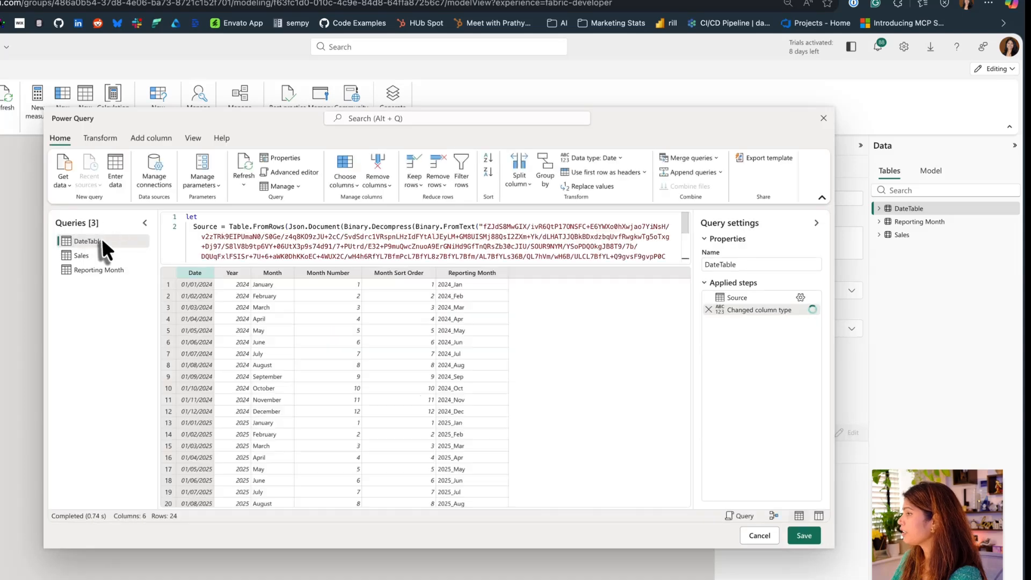
Step: Review the DateTable and Reporting Month queries down to their last rows, and close Power Query without saving
scroll(537, 333, "down", 2)
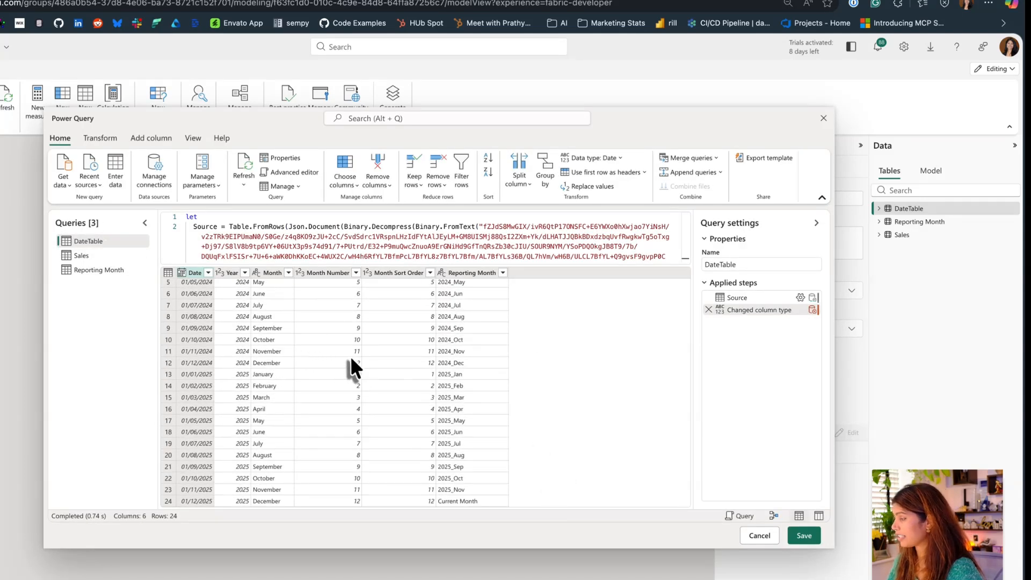
mouse_move(582, 492)
left_mouse_down()
mouse_move(512, 501)
mouse_move(492, 277)
mouse_move(523, 371)
mouse_move(533, 497)
left_mouse_up()
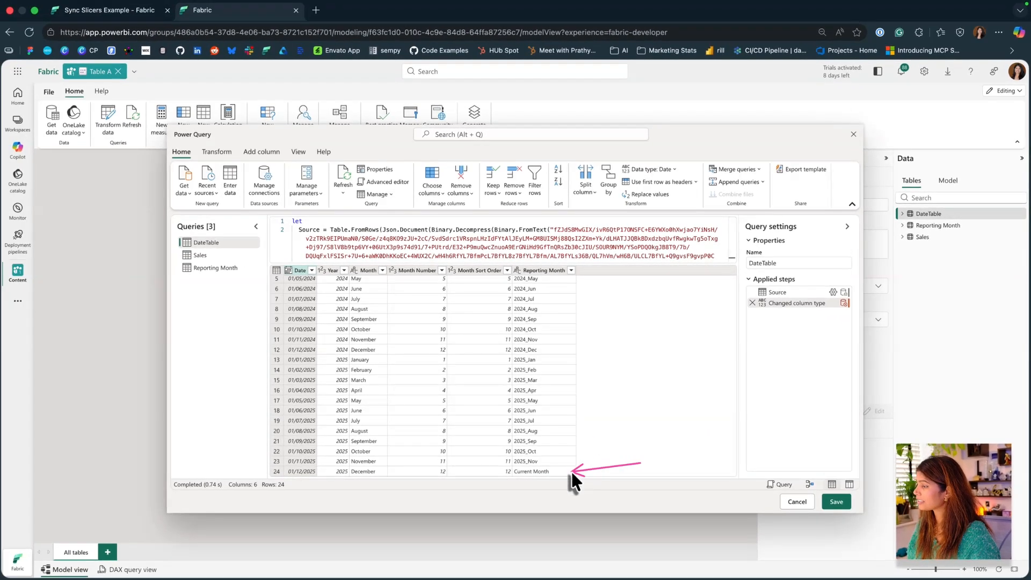
left_click(229, 267)
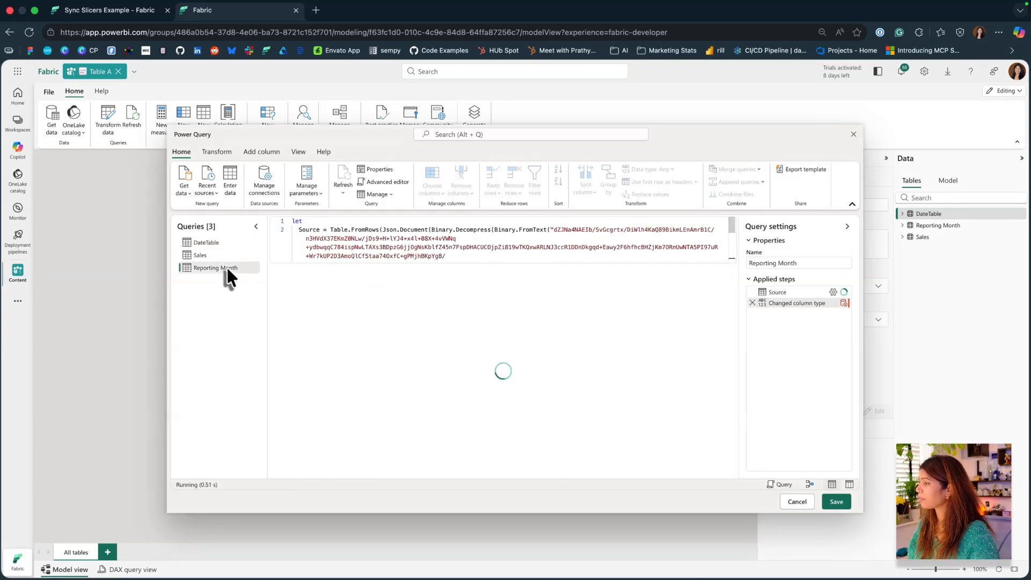
scroll(640, 366, "down", 2)
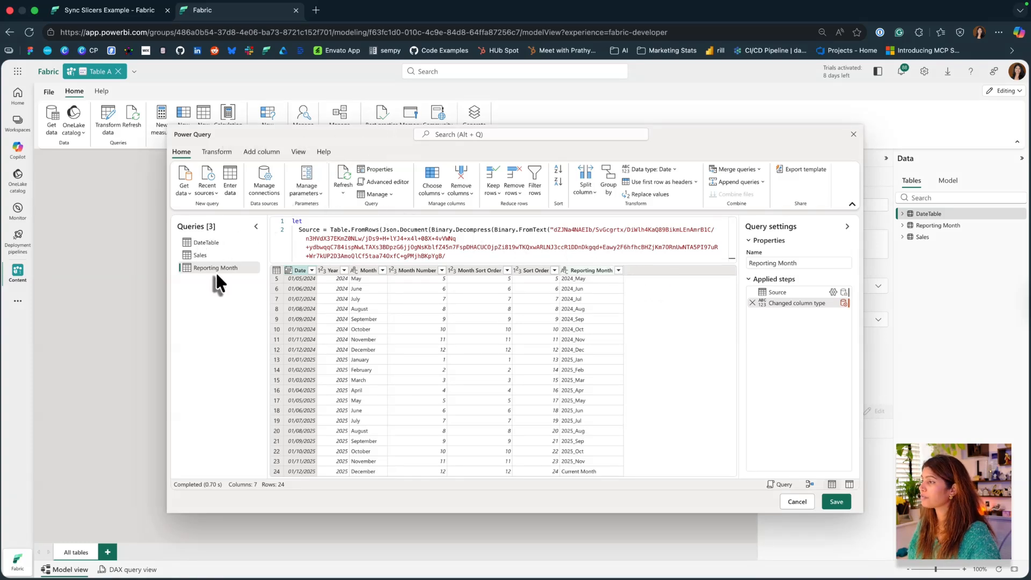
left_click(797, 502)
left_click(690, 310)
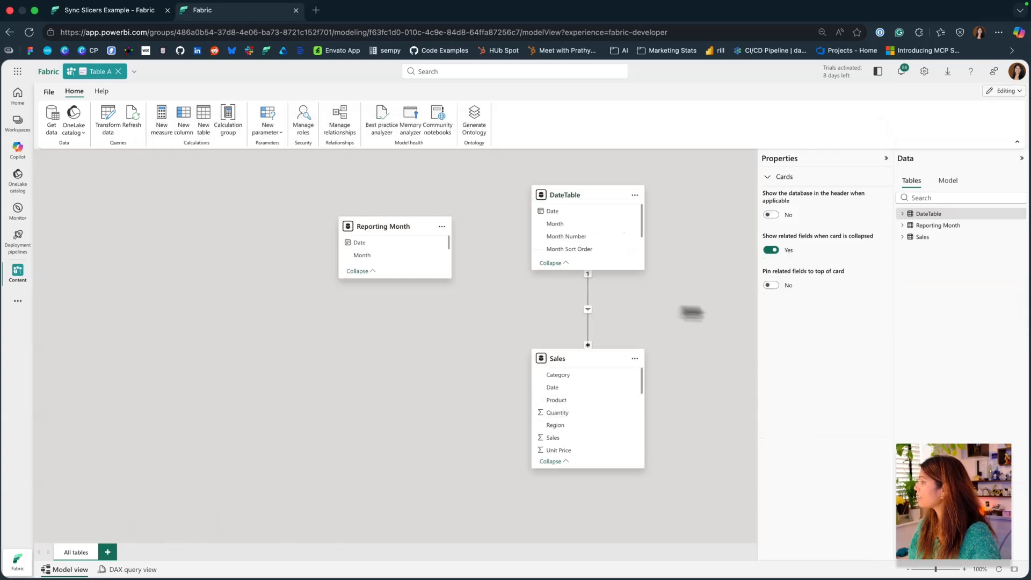
Step: Open the Sales MoM 12 Months measure from the Sales table and read its DAX formula through to the RETURN statement
left_click(904, 238)
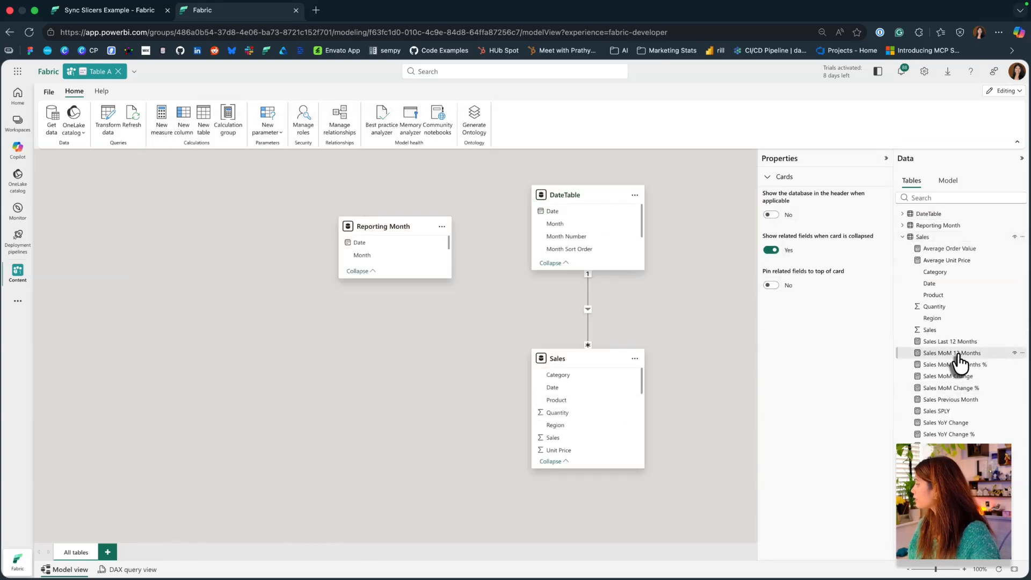
left_click(958, 354)
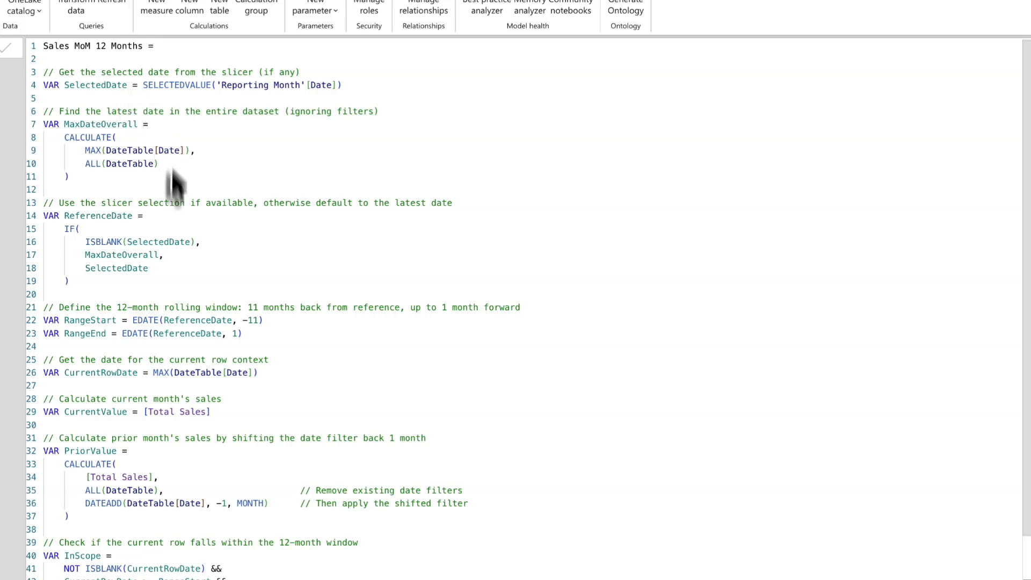
scroll(211, 168, "down", 1)
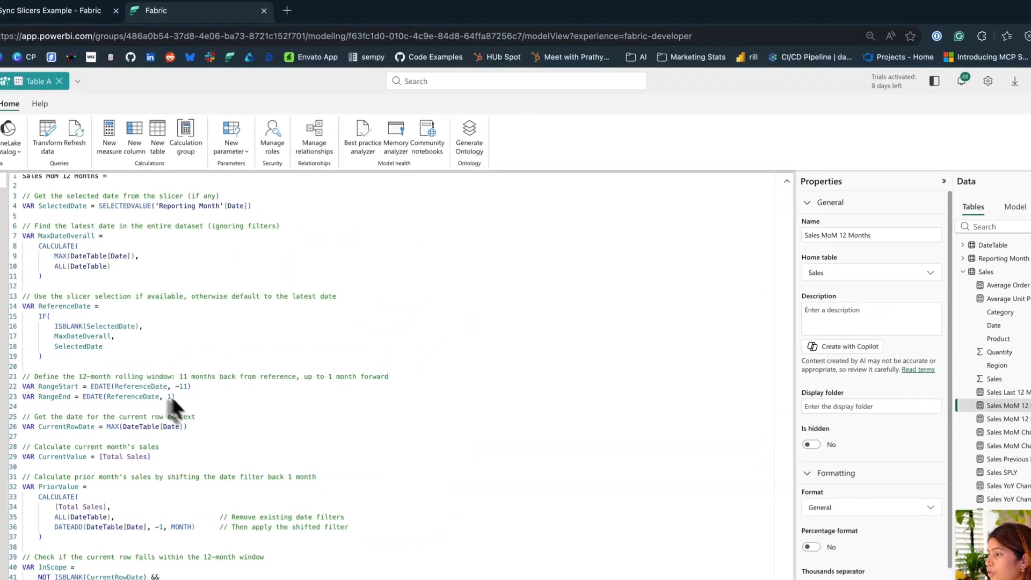
scroll(225, 365, "down", 3)
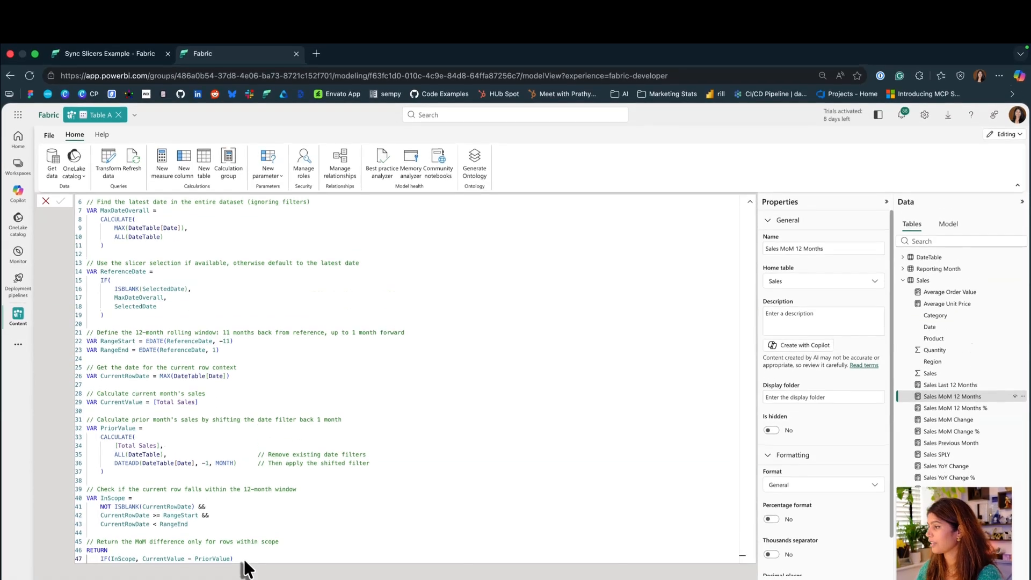
Step: Go back to the report and set both Reporting Month slicers to the Dropdown style, shortening them to a compact height
left_click(81, 55)
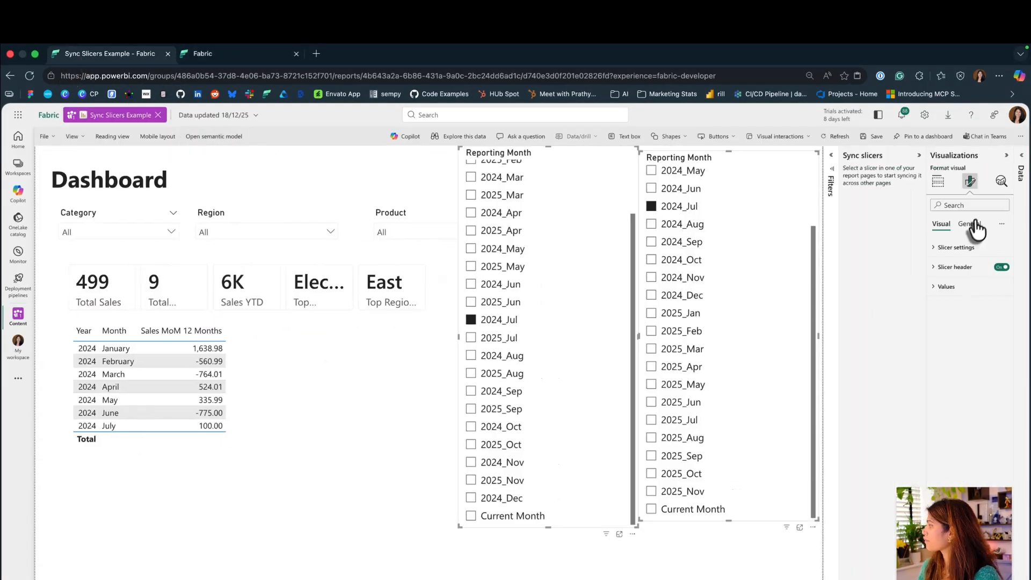
left_click(947, 251)
left_click(962, 296)
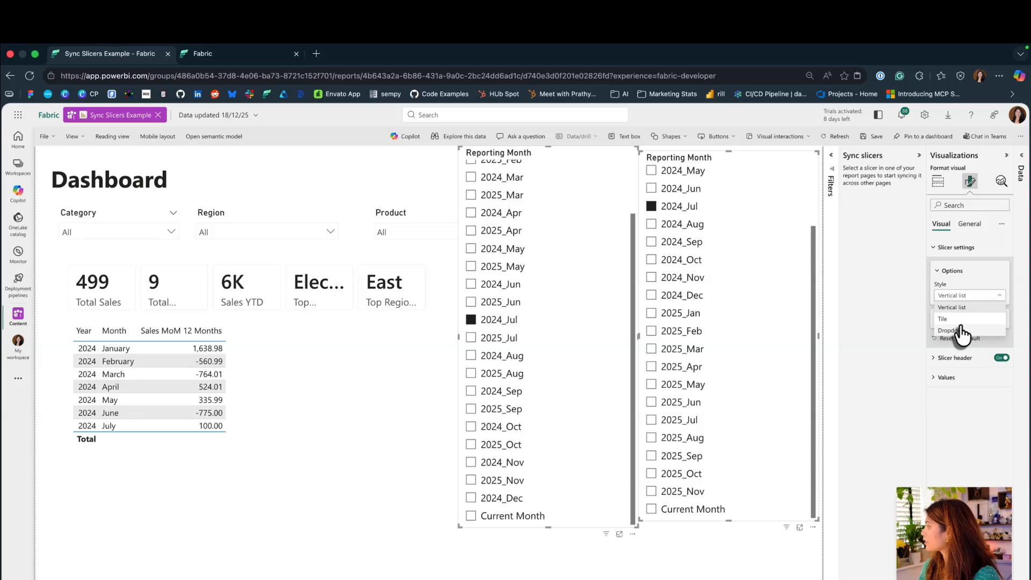
left_click(952, 330)
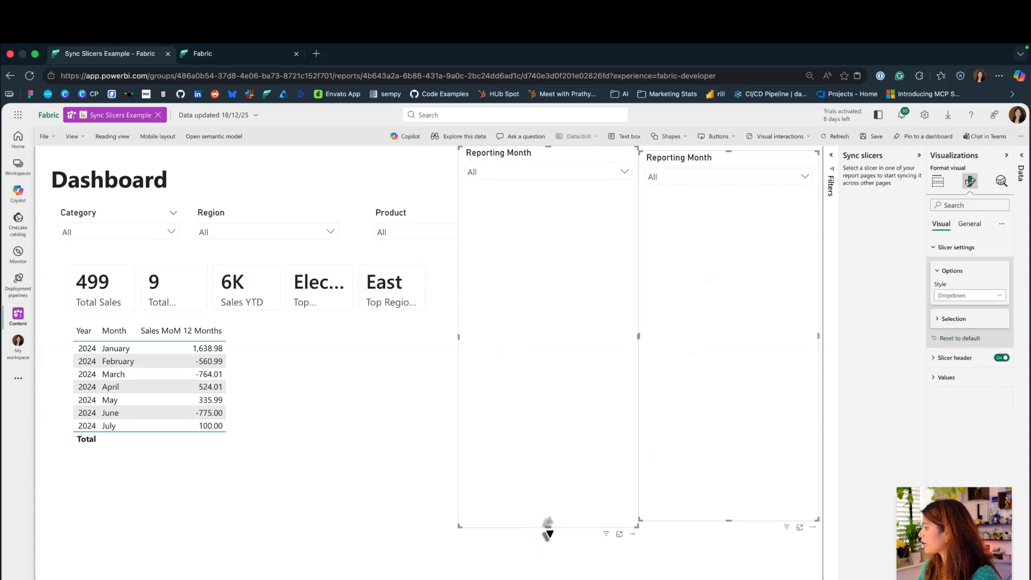
left_click_drag(548, 528, 560, 209)
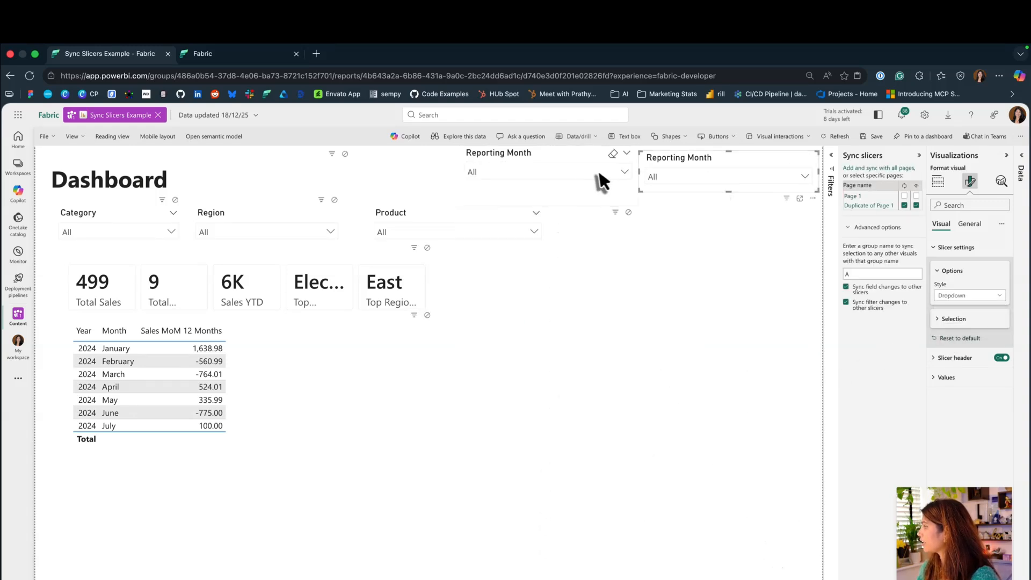
Step: Select Current Month in the first Reporting Month slicer
left_click(602, 178)
scroll(499, 260, "down", 5)
left_click(519, 299)
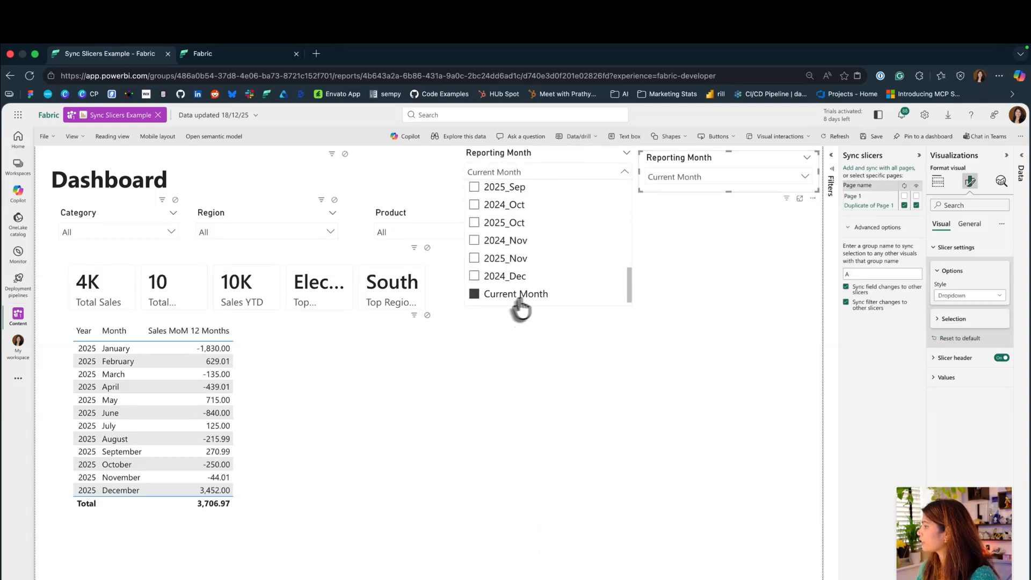
Step: Close the slicer's list and widen the KPI card visual to nearly the full page width so its five labels fit
left_click(289, 172)
left_click(383, 161)
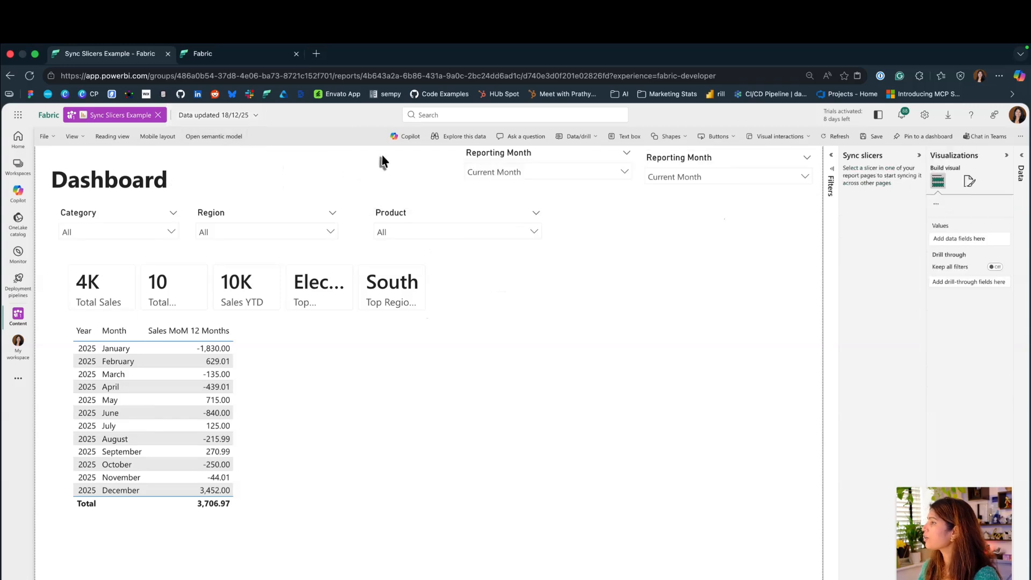
left_click(426, 281)
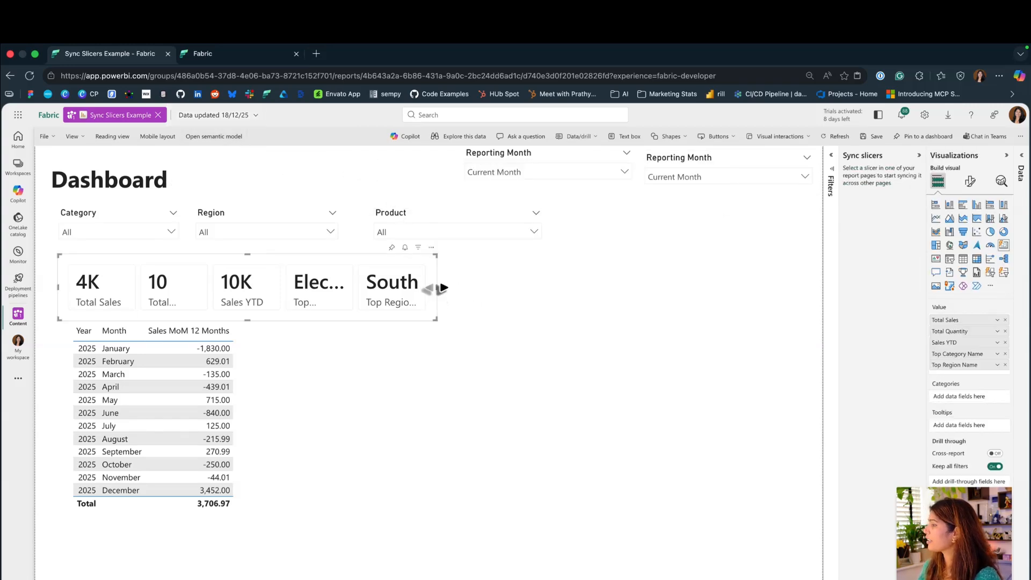
left_click_drag(436, 287, 801, 287)
left_click_drag(798, 277, 797, 276)
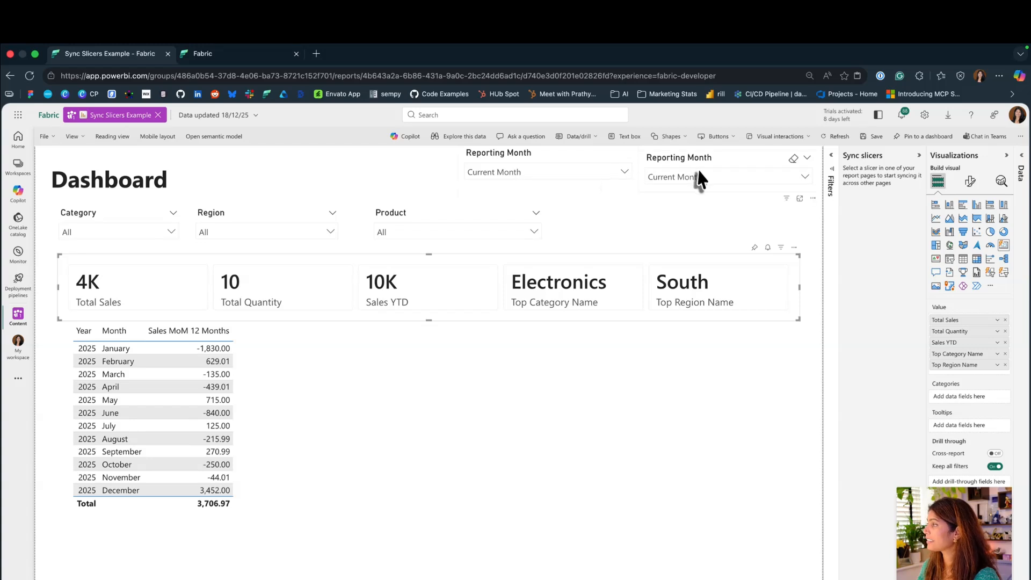
Step: Widen the Sales MoM 12 Months table to about the width of the card row and lower its upper edge slightly
left_click(527, 161)
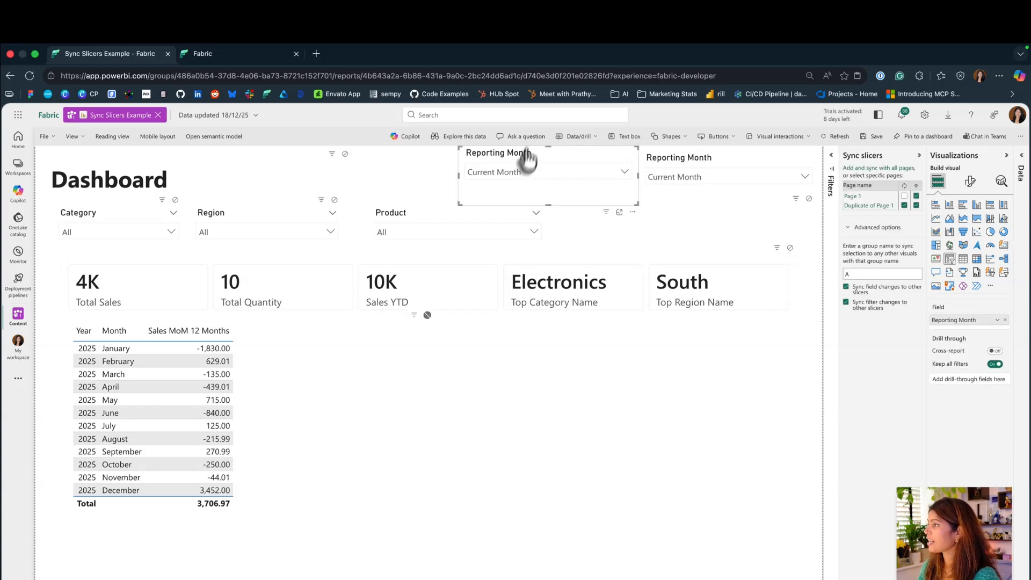
left_click(403, 359)
left_click_drag(438, 321, 784, 344)
Step: Hide the second Reporting Month slicer on Duplicate of Page 1 while keeping it synced in group A
left_click(718, 163)
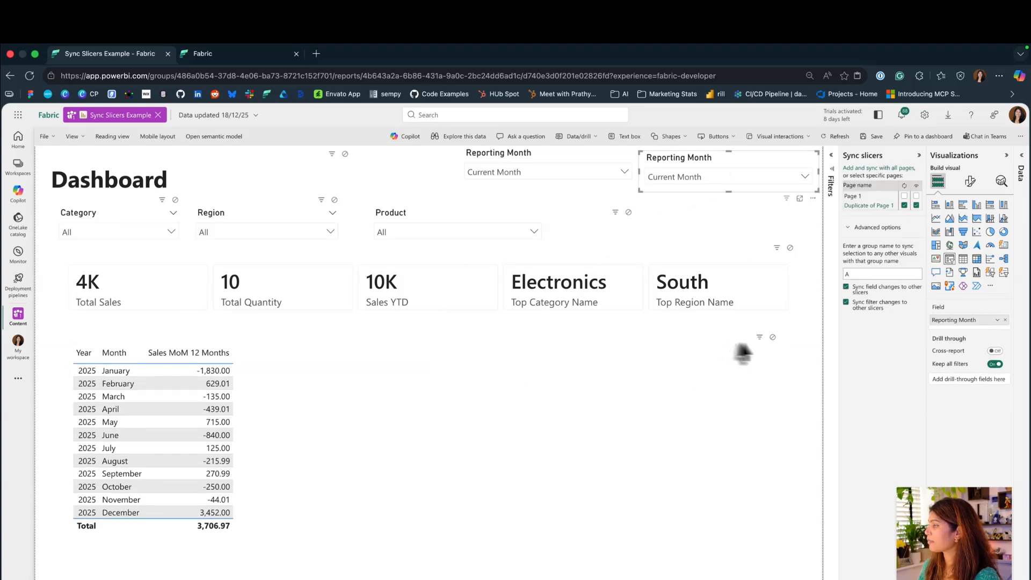
left_click(388, 411)
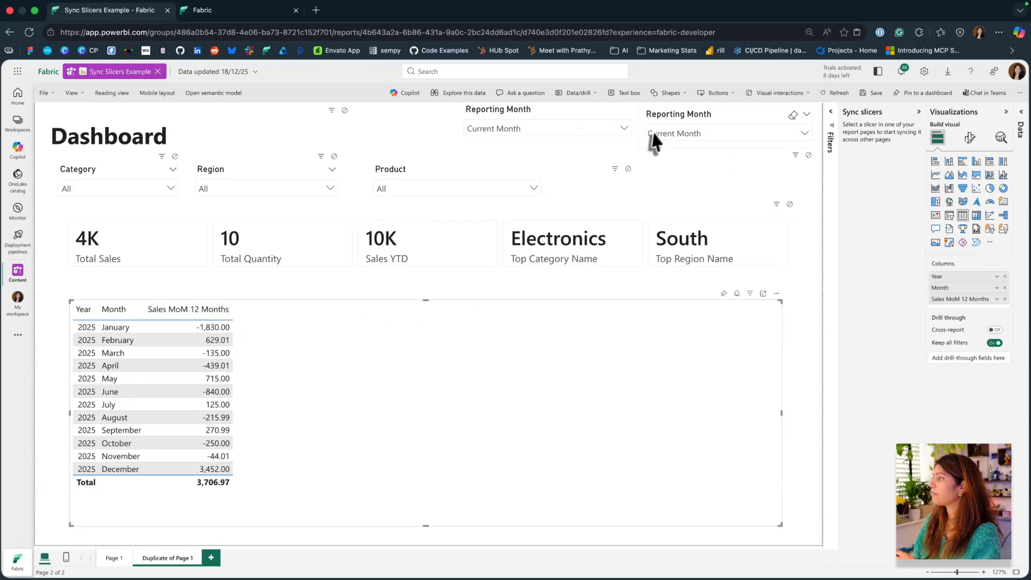
left_click(701, 113)
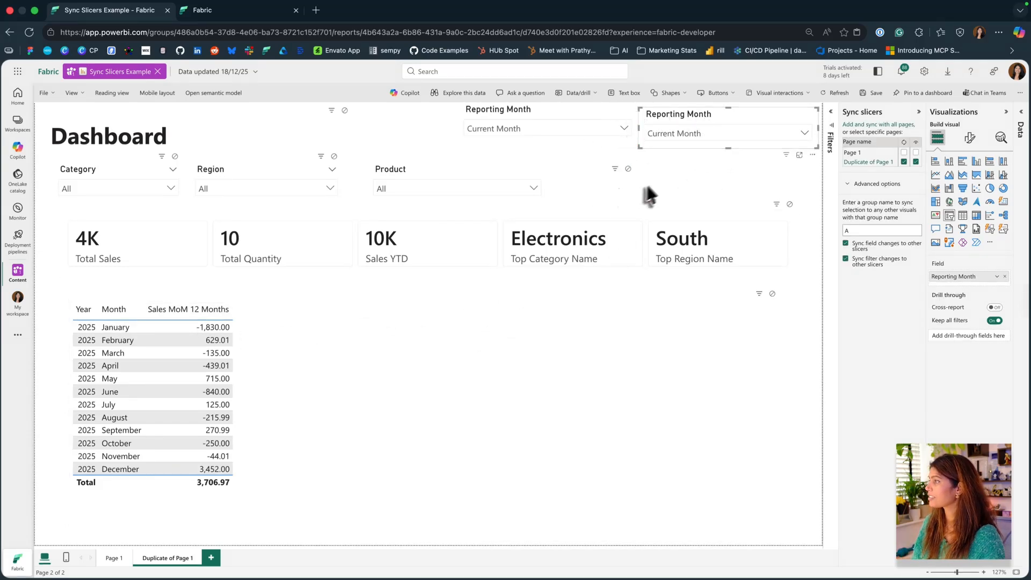
left_click_drag(653, 180, 663, 149)
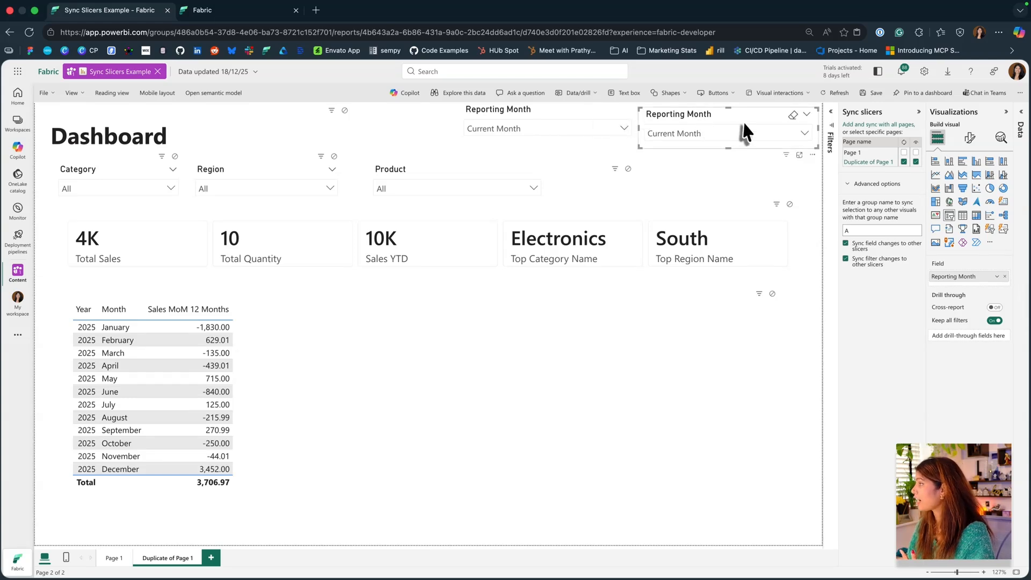
left_click(916, 162)
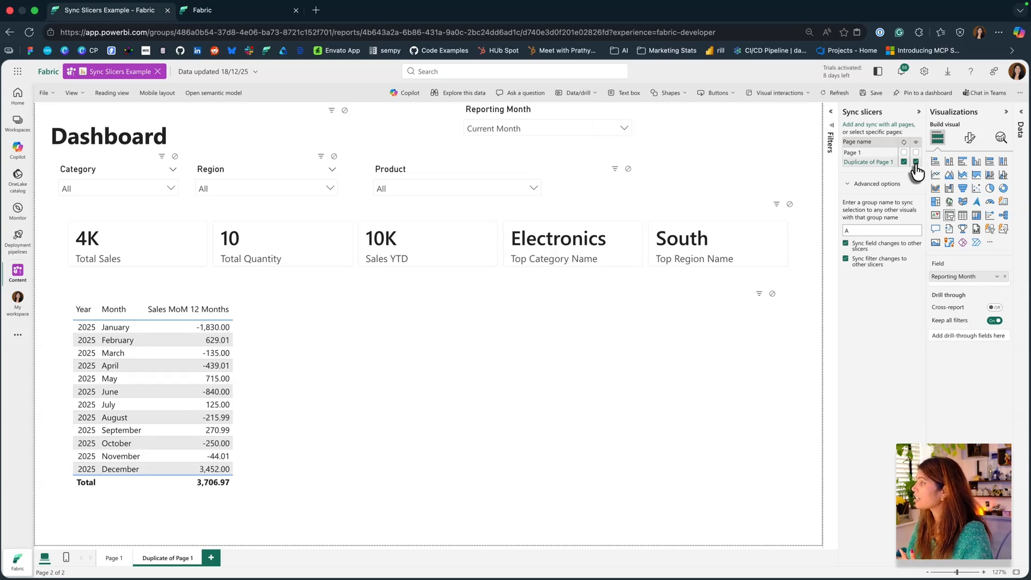
Step: Test the visible Reporting Month slicer's effect on the cards and table by selecting 2024_Oct, followed by 2024_Dec
left_click(530, 129)
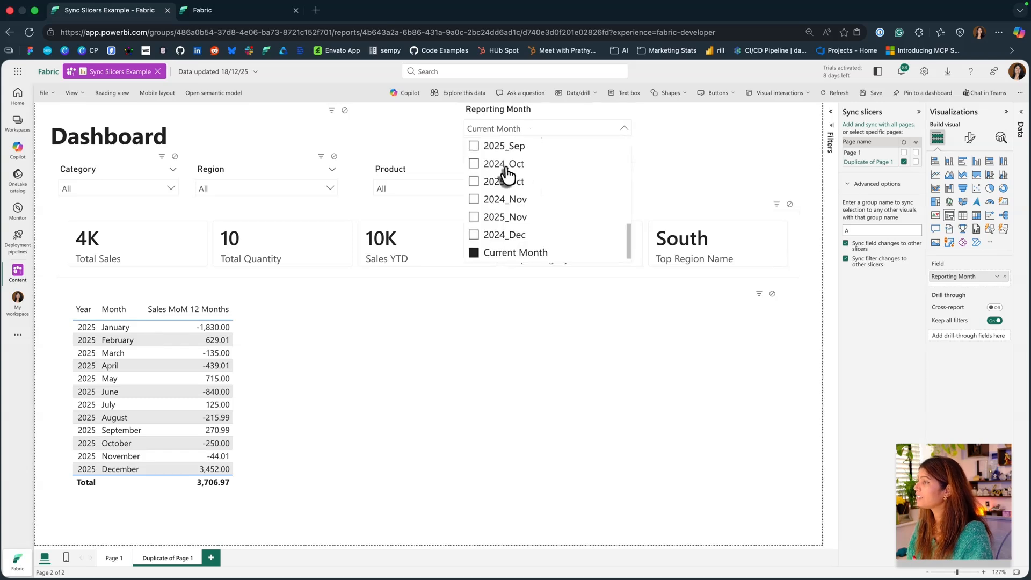
left_click(505, 168)
left_click(508, 131)
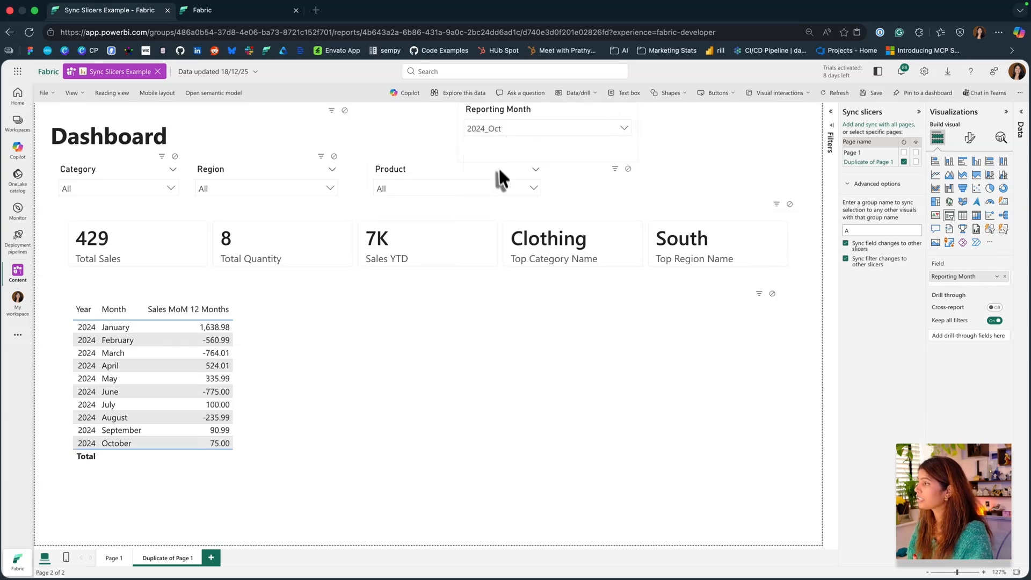
left_click(497, 133)
left_click(505, 217)
left_click(507, 253)
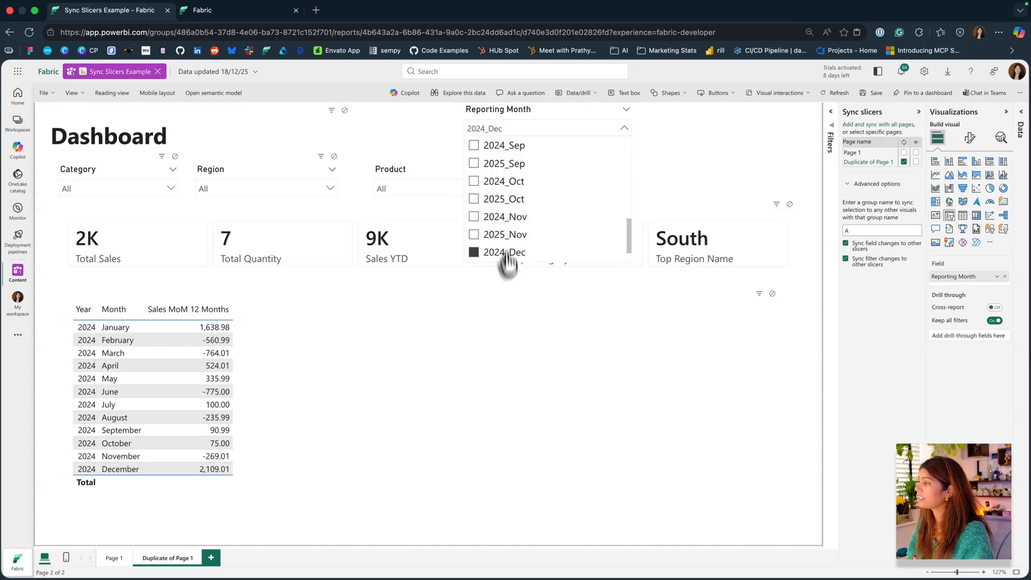
scroll(507, 252, "down", 1)
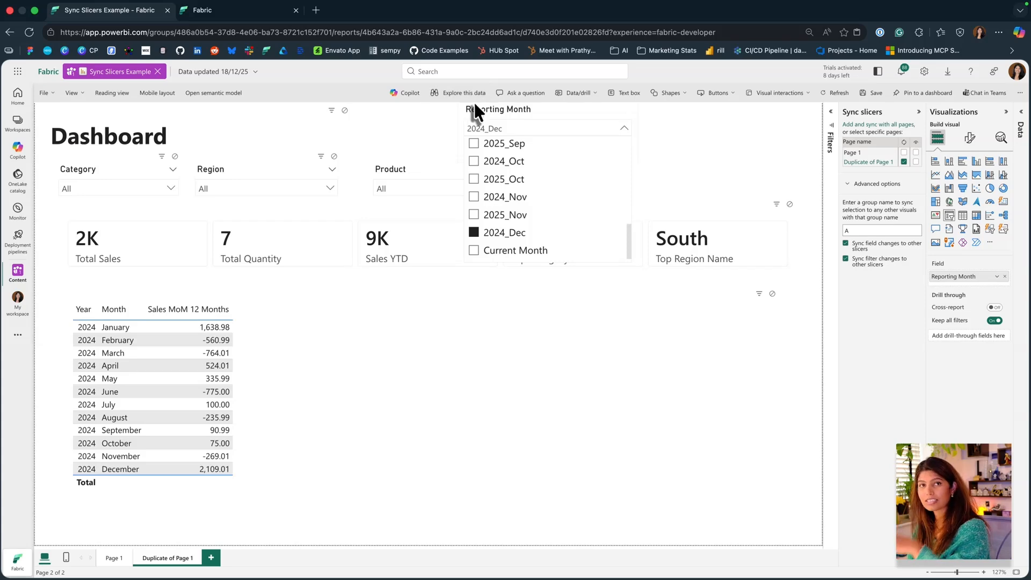
left_click(414, 141)
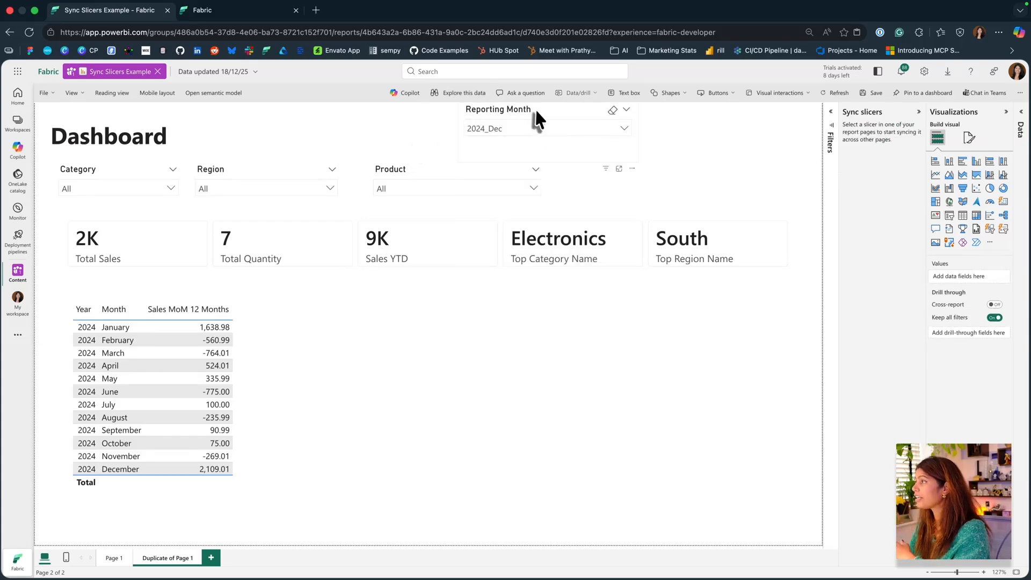
Step: Move the visible Reporting Month slicer beside the Product slicer, above the cards, and set it to Current Month
left_click_drag(518, 107, 621, 160)
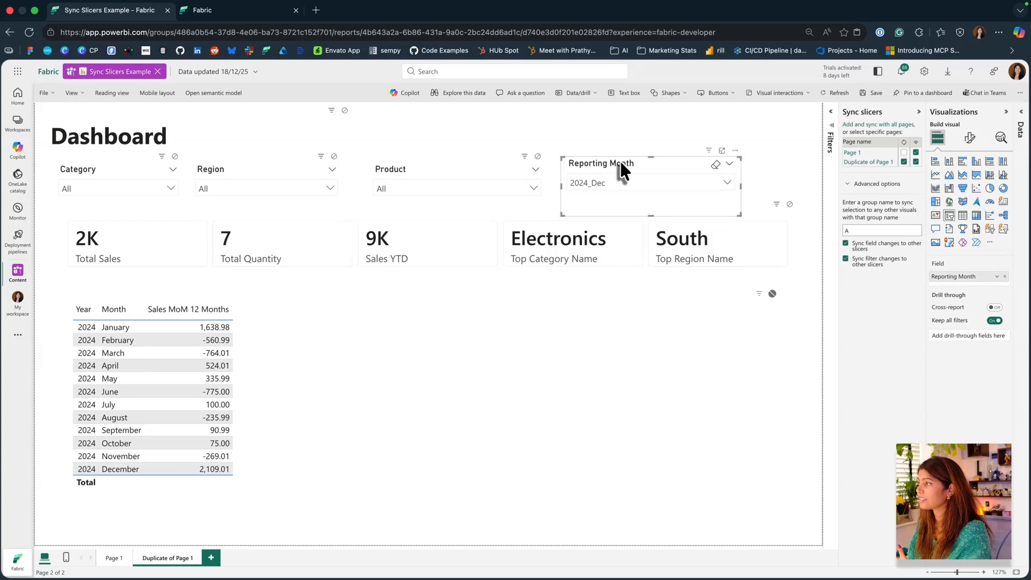
left_click(621, 183)
left_click(626, 307)
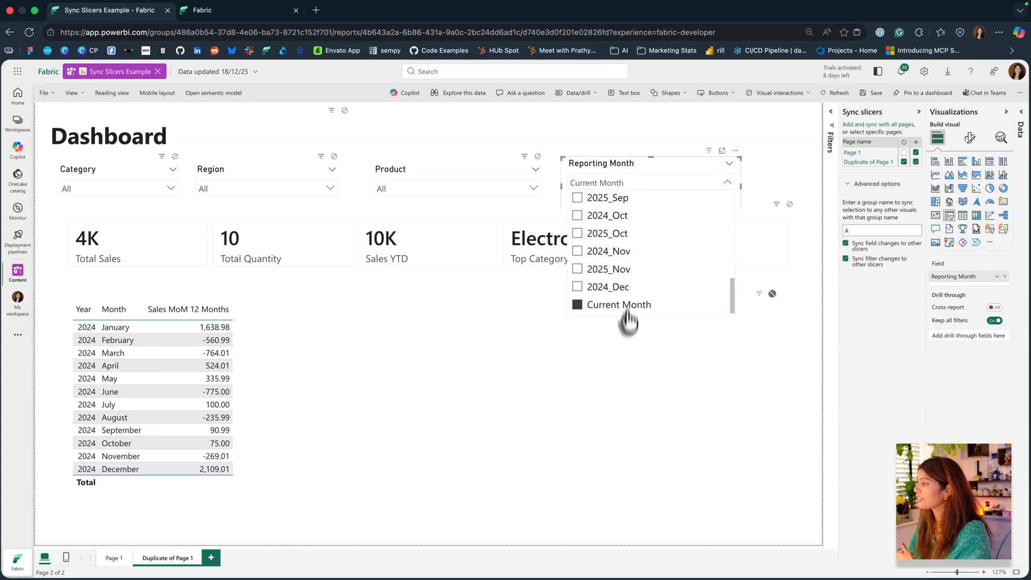
left_click(529, 151)
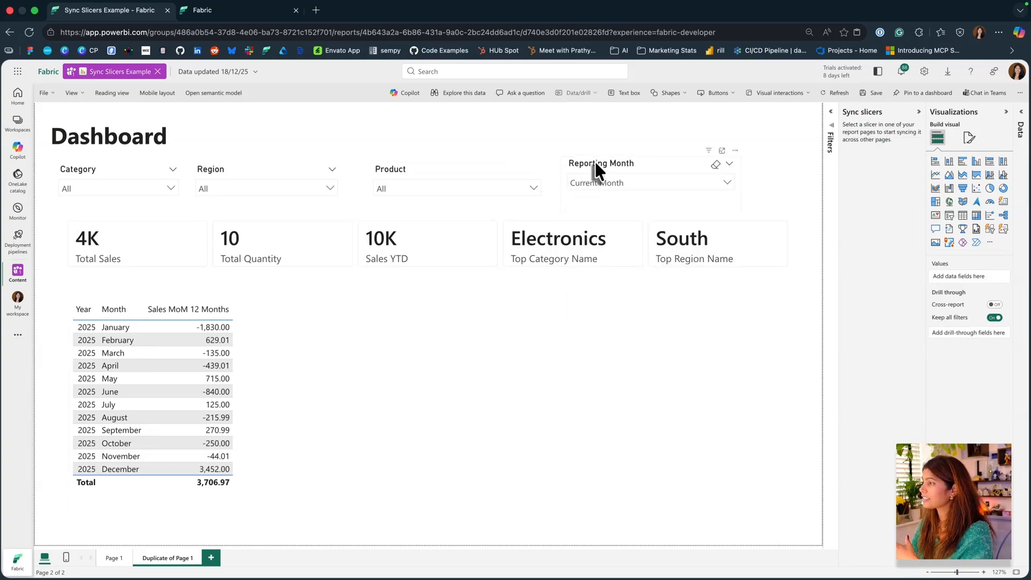
left_click(404, 347)
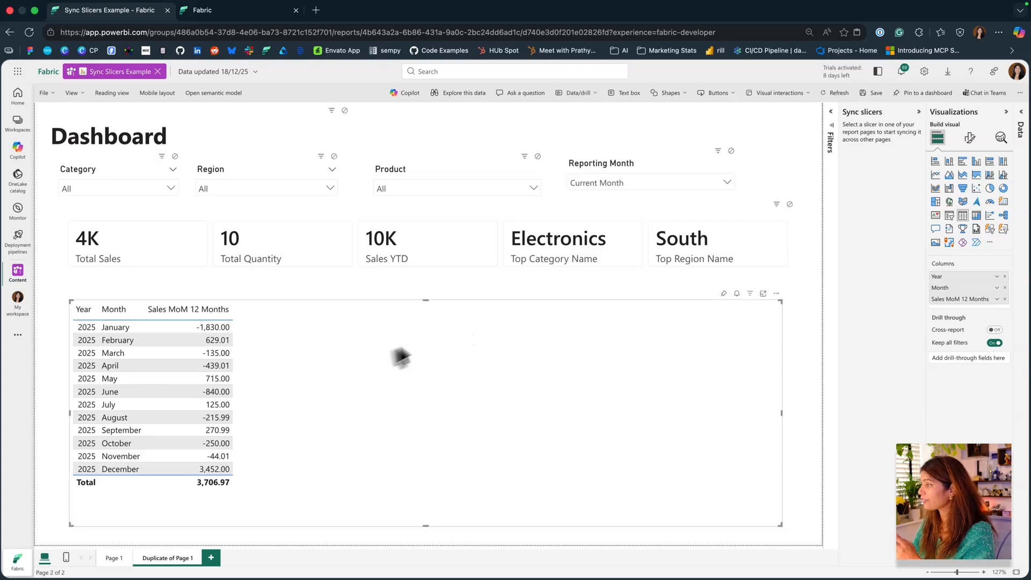
left_click(597, 168)
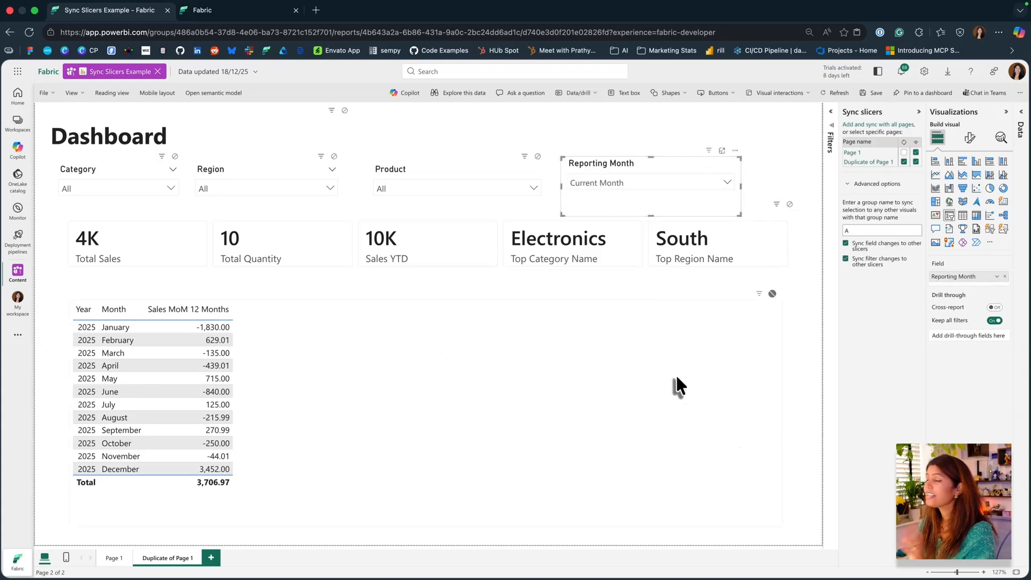